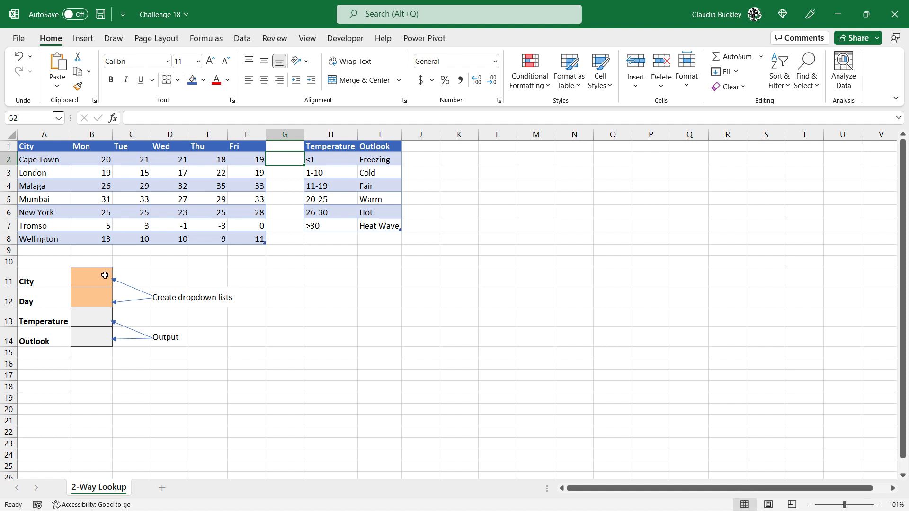
Create a list dropdown in cell B11 sourced from the city names in A2:A8, and choose London from it
{"action": "left_click", "coordinate": [101, 275]}
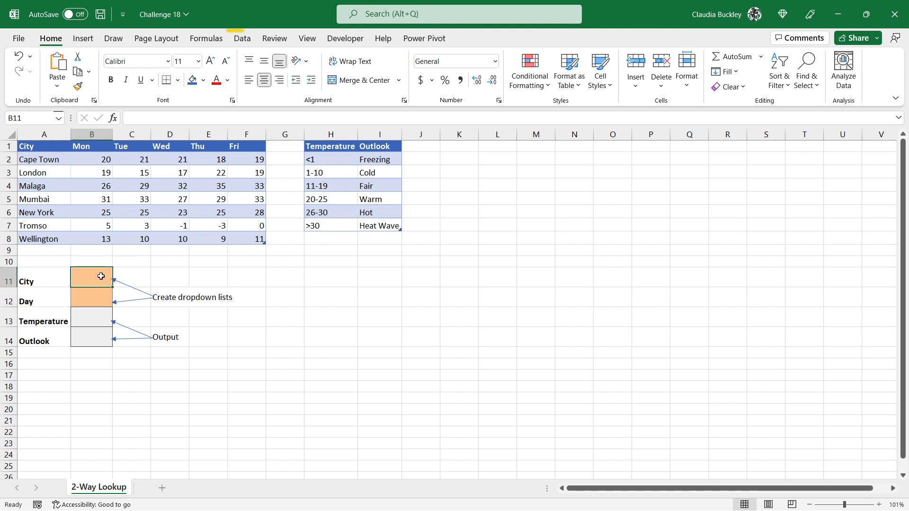
{"action": "left_click", "coordinate": [246, 40]}
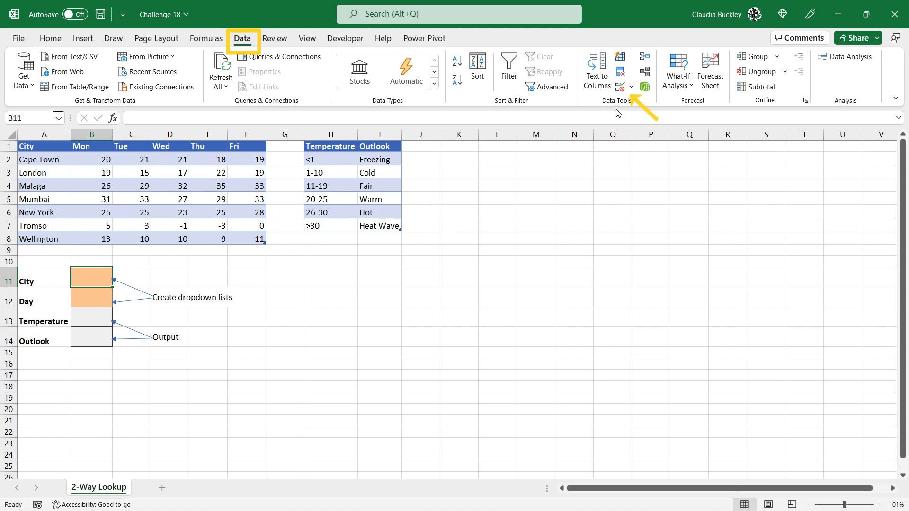
{"action": "left_click", "coordinate": [617, 88]}
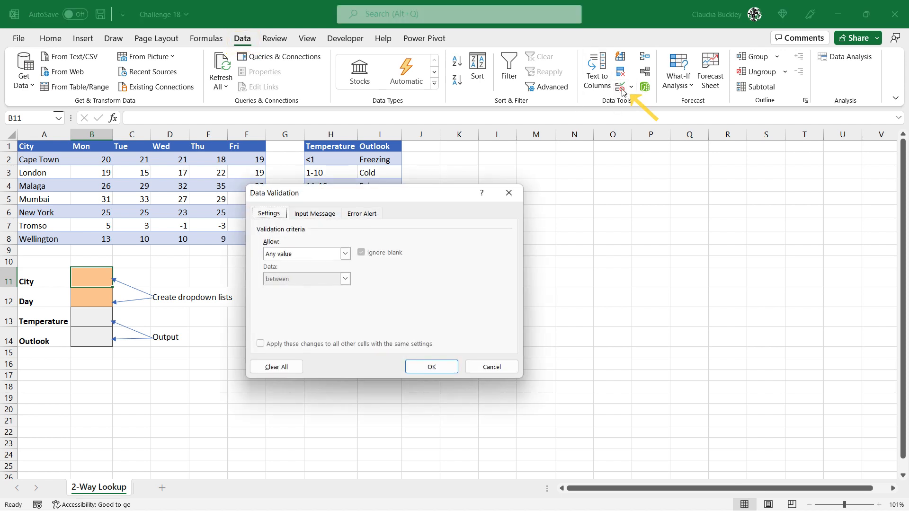
{"action": "left_click", "coordinate": [345, 254]}
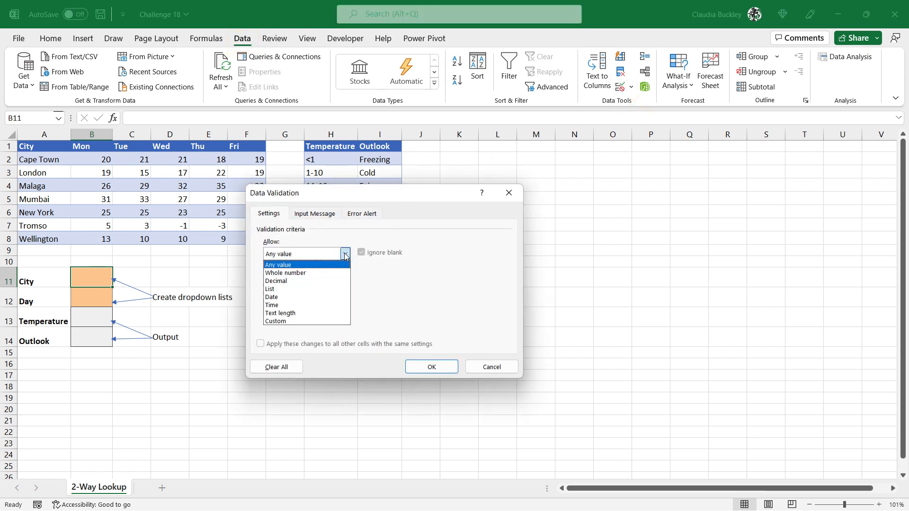
{"action": "left_click", "coordinate": [308, 289]}
{"action": "left_click", "coordinate": [291, 304]}
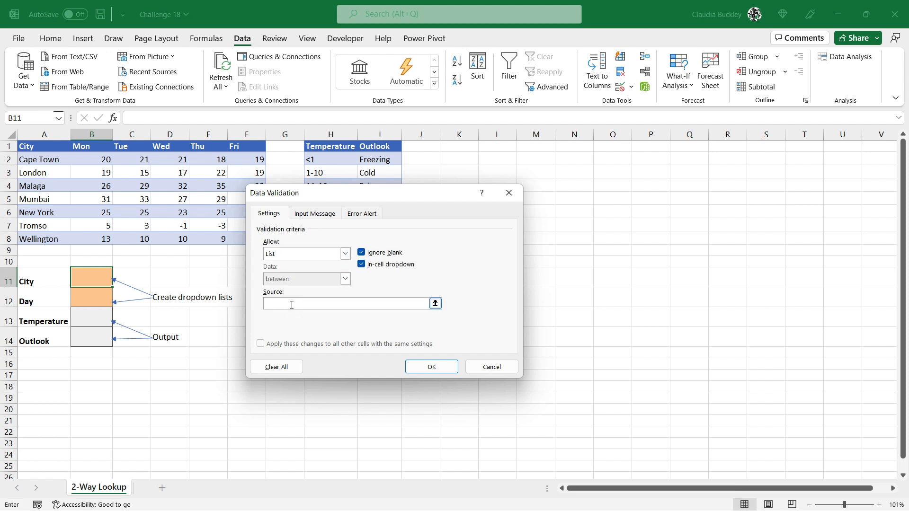
{"action": "left_click_drag", "start_coordinate": [58, 162], "coordinate": [63, 239]}
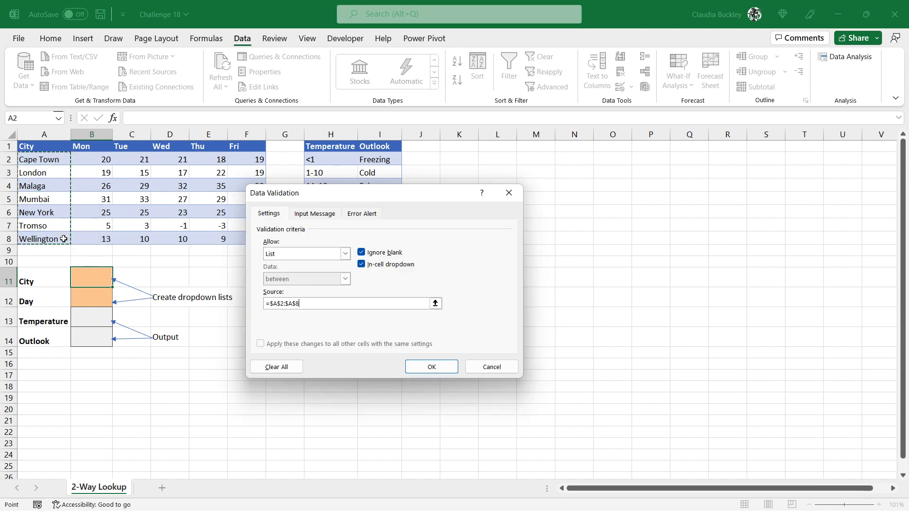
{"action": "left_click", "coordinate": [422, 366]}
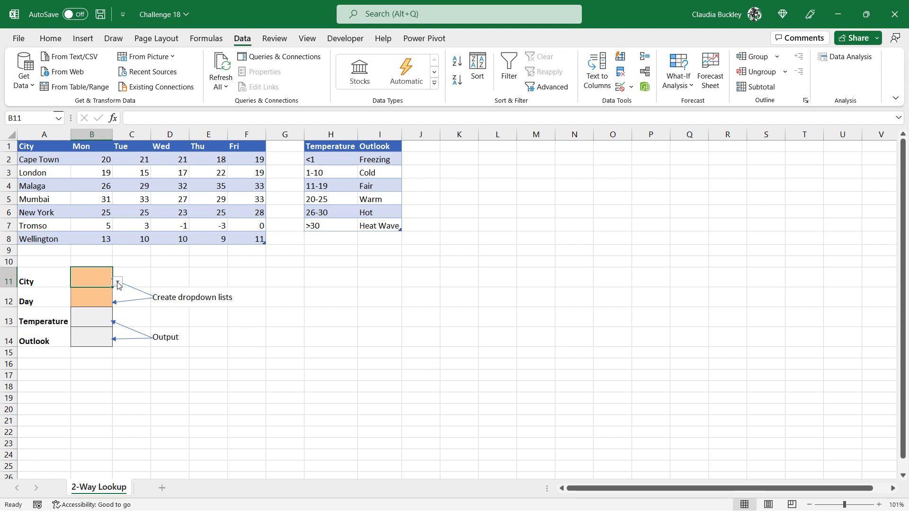
{"action": "left_click", "coordinate": [118, 283]}
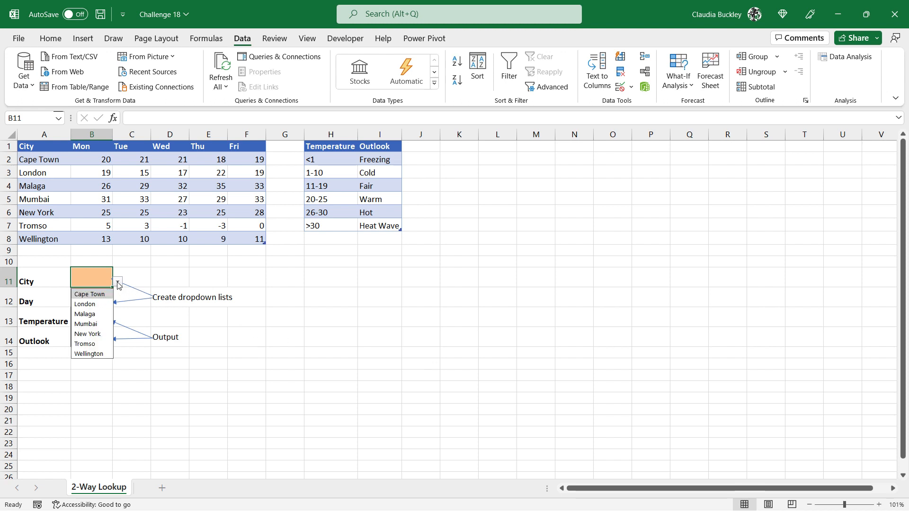
{"action": "left_click", "coordinate": [88, 305]}
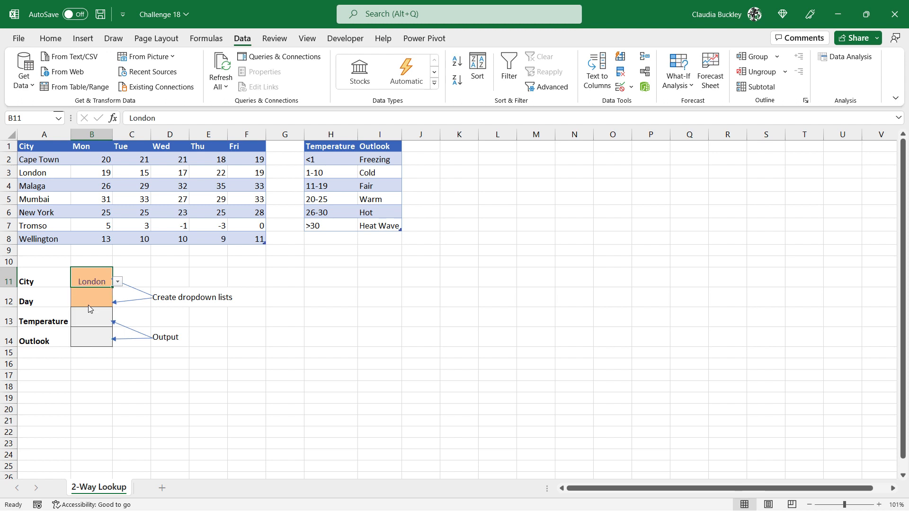
Create a list dropdown in the Day cell B12 sourced from the weekday headers B1:F1, and open its list
{"action": "left_click", "coordinate": [88, 304]}
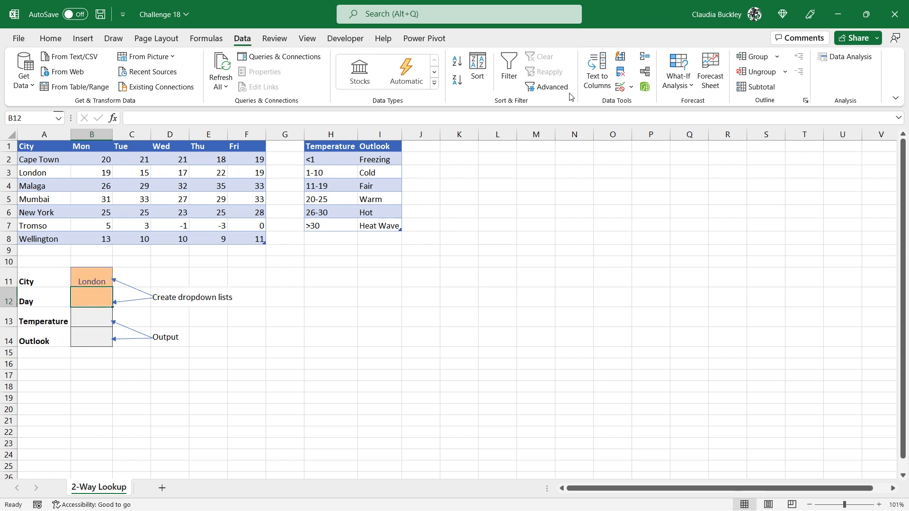
{"action": "left_click", "coordinate": [620, 88]}
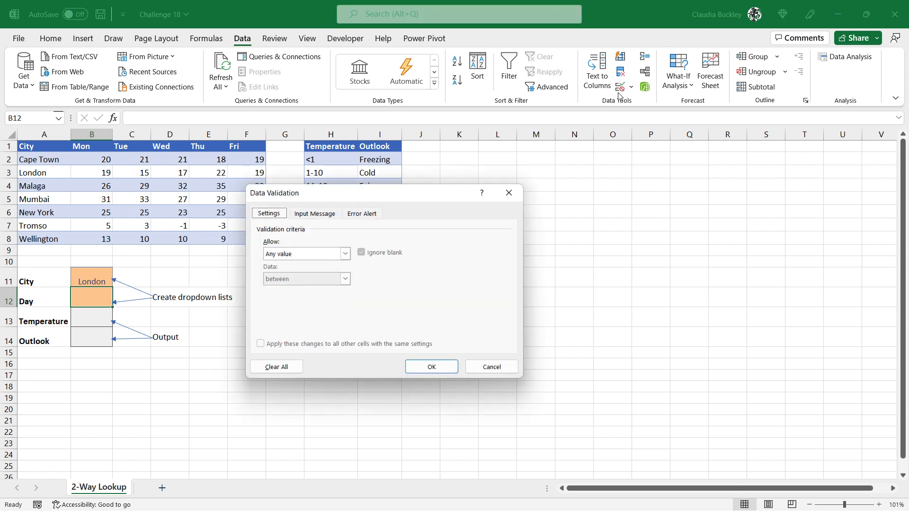
{"action": "left_click", "coordinate": [345, 254]}
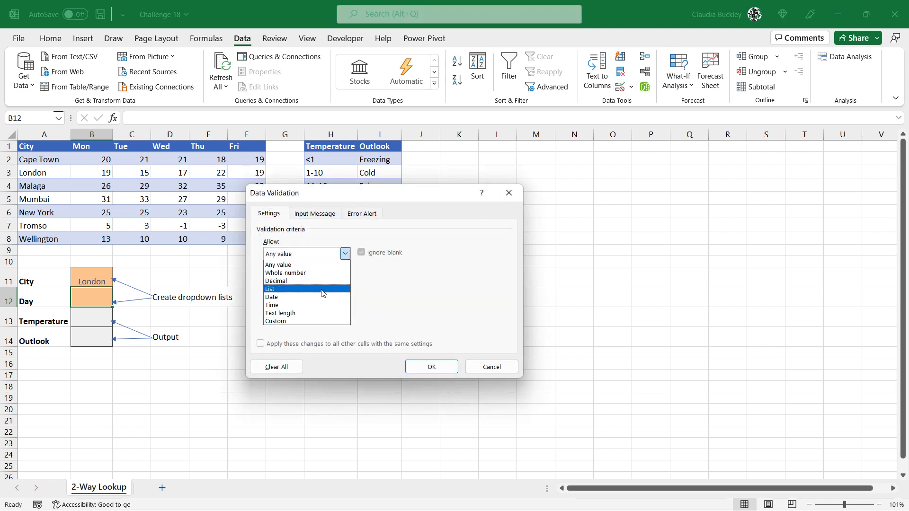
{"action": "left_click", "coordinate": [269, 289]}
{"action": "left_click", "coordinate": [307, 303]}
{"action": "left_click", "coordinate": [92, 146]}
{"action": "left_click_drag", "start_coordinate": [91, 145], "coordinate": [246, 146]}
{"action": "left_click", "coordinate": [446, 372]}
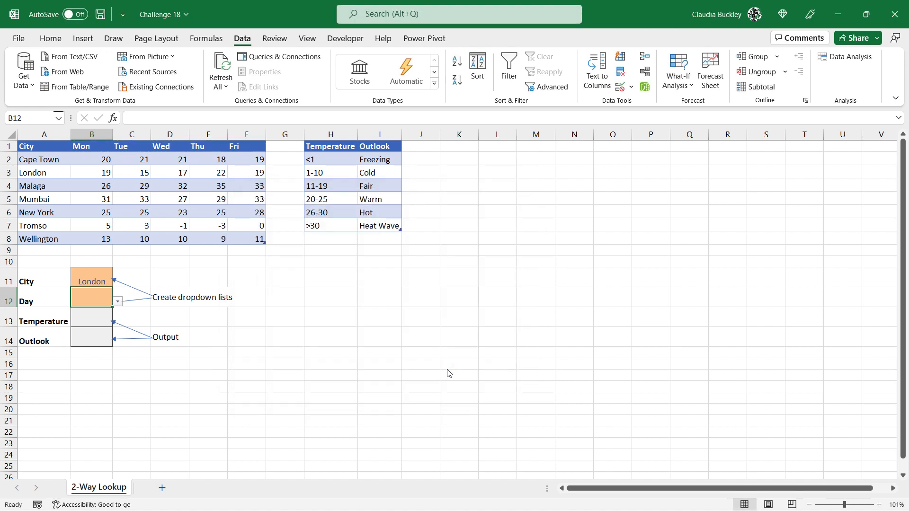
{"action": "left_click", "coordinate": [117, 301]}
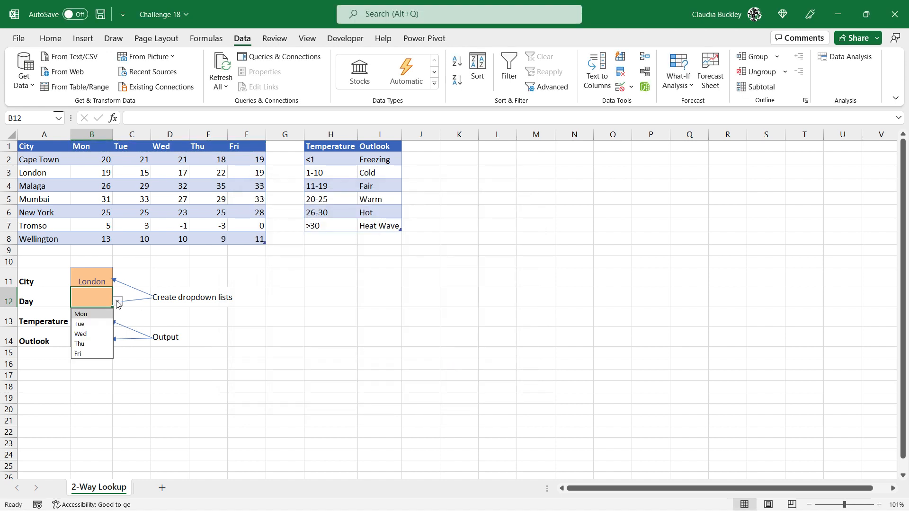
Insert a table column before Mon in the forecast table and head it Sun
{"action": "left_click", "coordinate": [98, 145]}
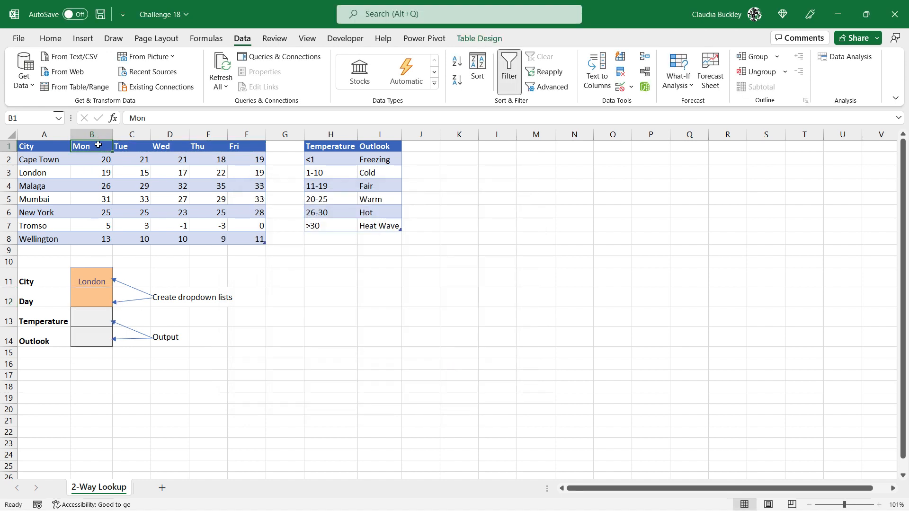
{"action": "right_click", "coordinate": [98, 145]}
{"action": "mouse_move", "coordinate": [202, 272]}
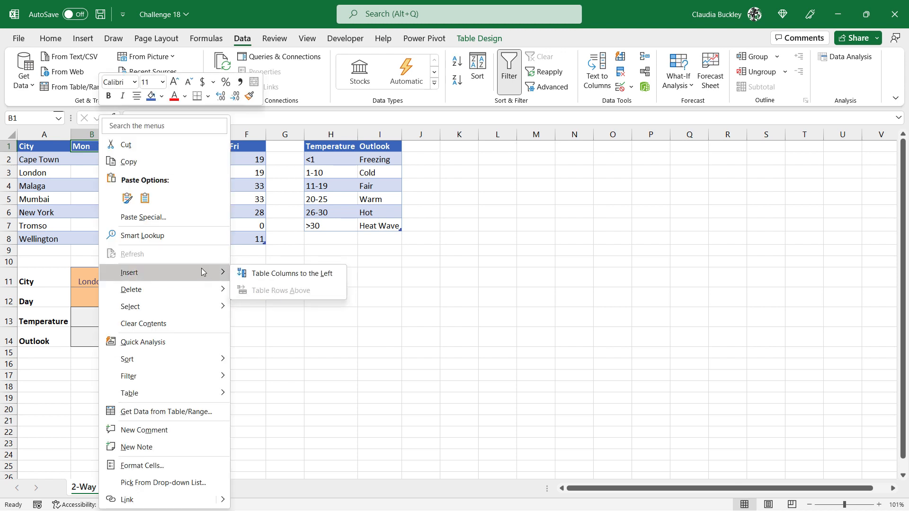
{"action": "left_click", "coordinate": [291, 276]}
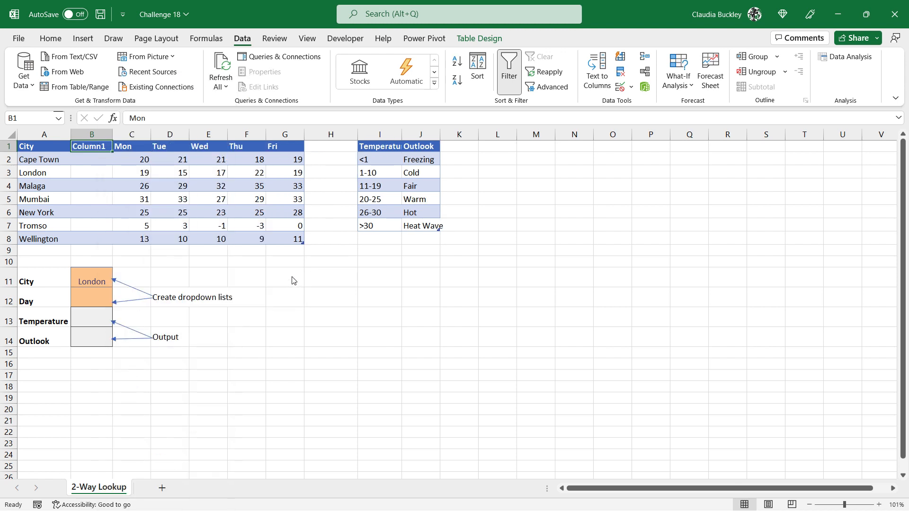
{"action": "type", "text": "Sun"}
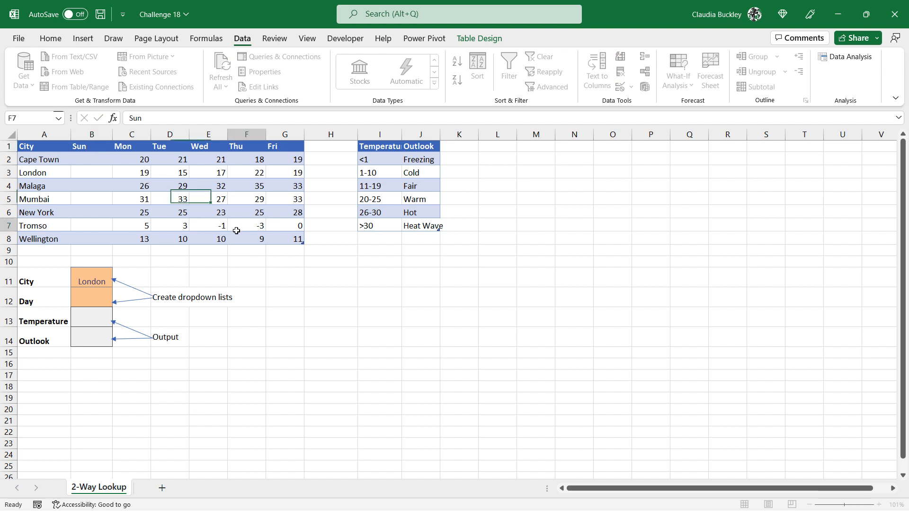
{"action": "left_click", "coordinate": [236, 230]}
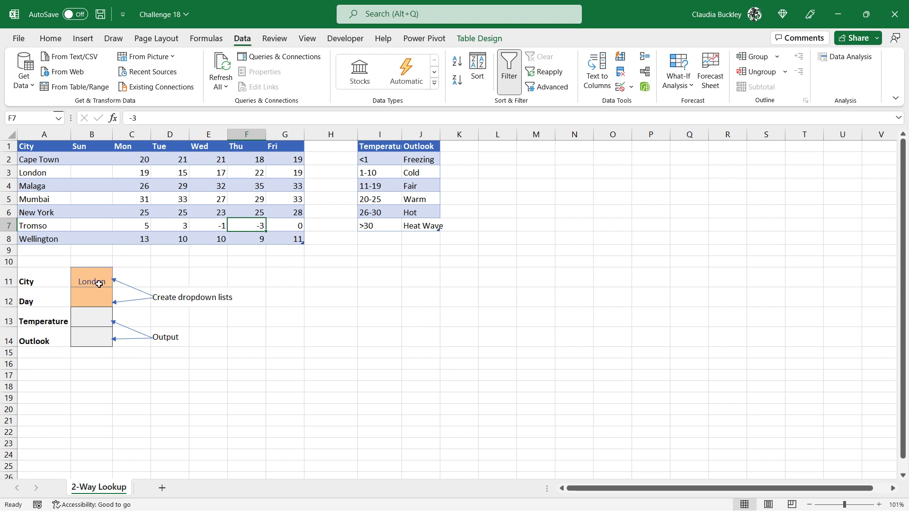
Check the choices offered by the Day dropdown in B12 and the source range in its data validation
{"action": "left_click", "coordinate": [90, 299]}
{"action": "left_click", "coordinate": [118, 302]}
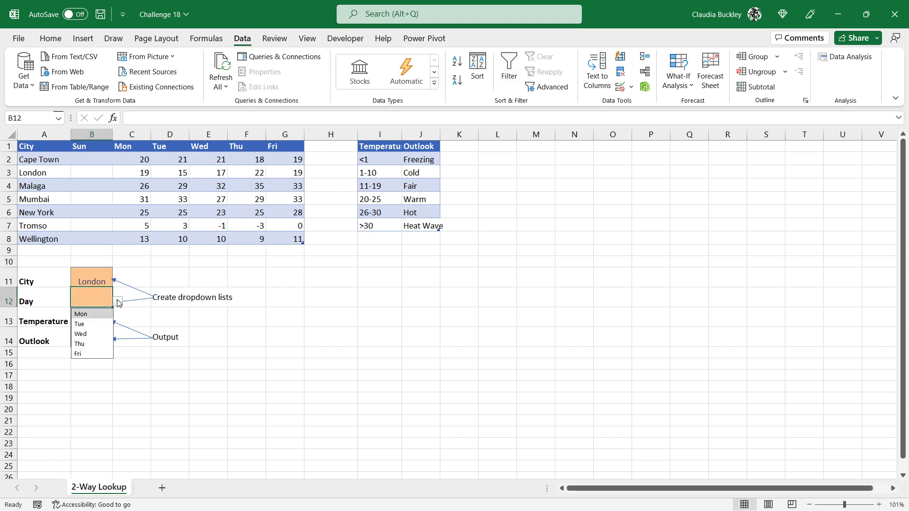
{"action": "left_click", "coordinate": [623, 87]}
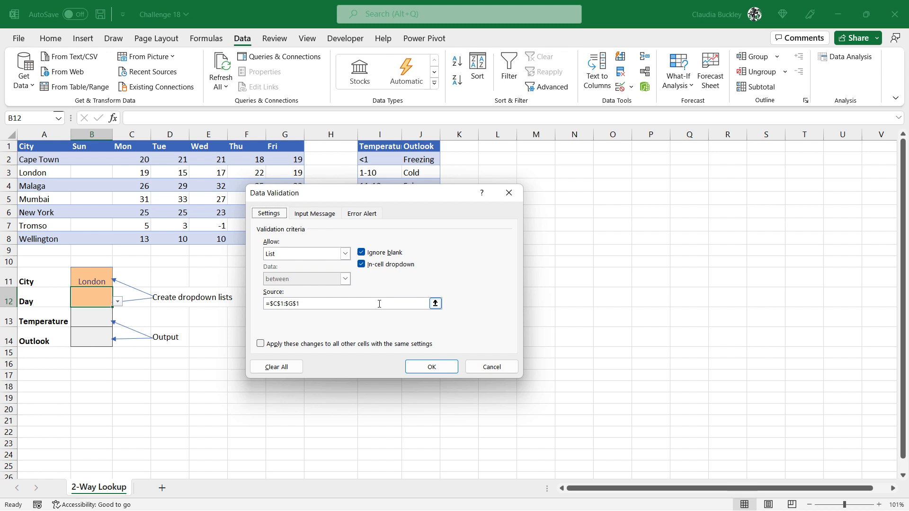
{"action": "key", "text": "Return"}
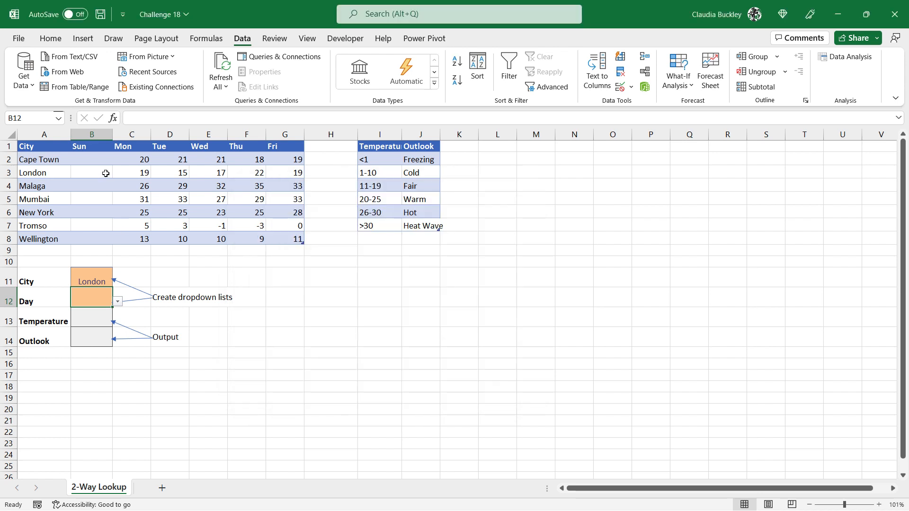
Delete the Sun column from the forecast table
{"action": "left_click_drag", "start_coordinate": [99, 145], "coordinate": [99, 236]}
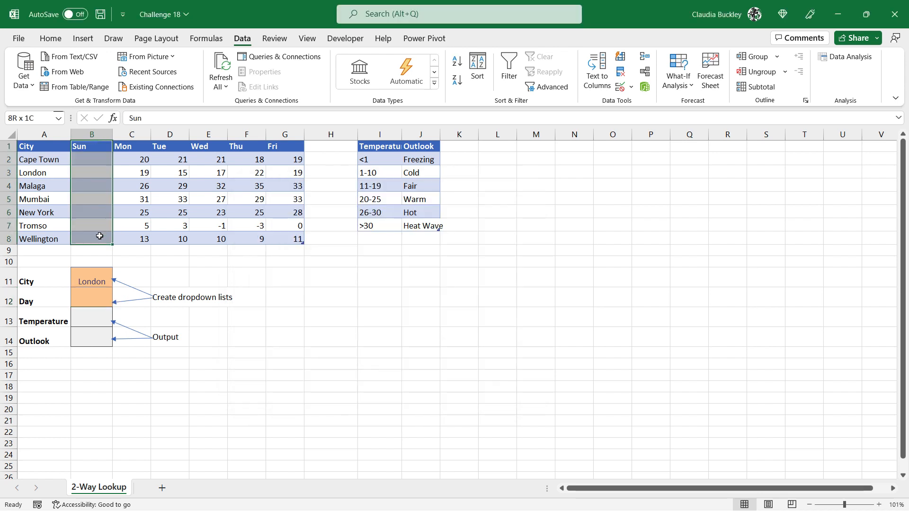
{"action": "right_click", "coordinate": [99, 235]}
{"action": "mouse_move", "coordinate": [152, 287]}
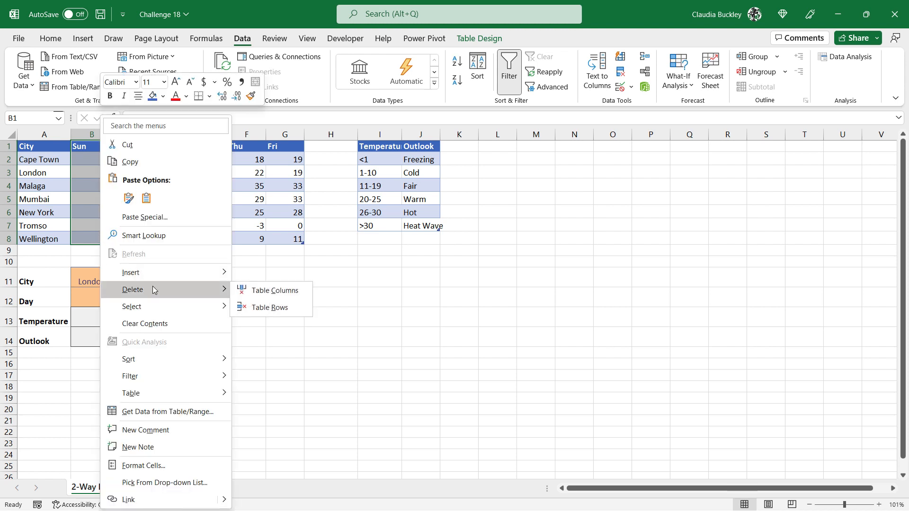
{"action": "left_click", "coordinate": [265, 290]}
Define a workbook-scoped name ForecastHeaders that refers to the forecast table's header row, =T_Forecast[#Headers]
{"action": "left_click", "coordinate": [94, 294]}
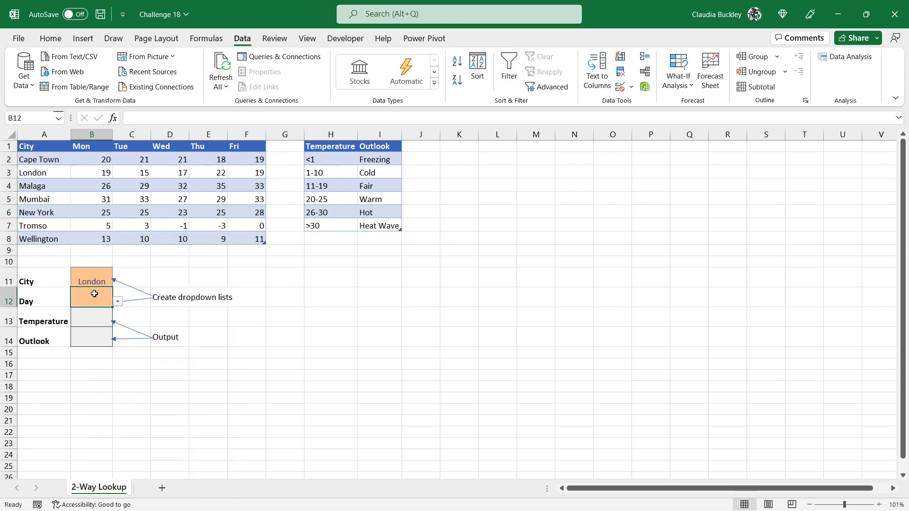
{"action": "left_click", "coordinate": [208, 39]}
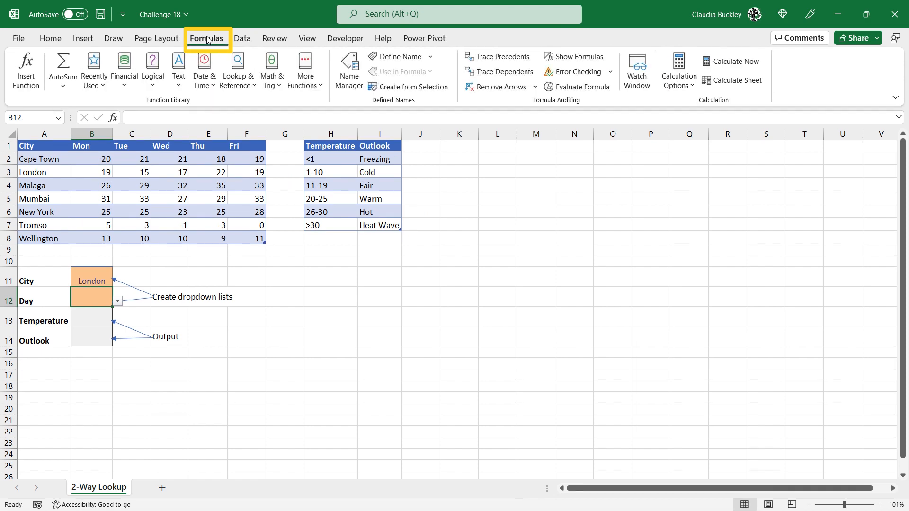
{"action": "left_click", "coordinate": [400, 56]}
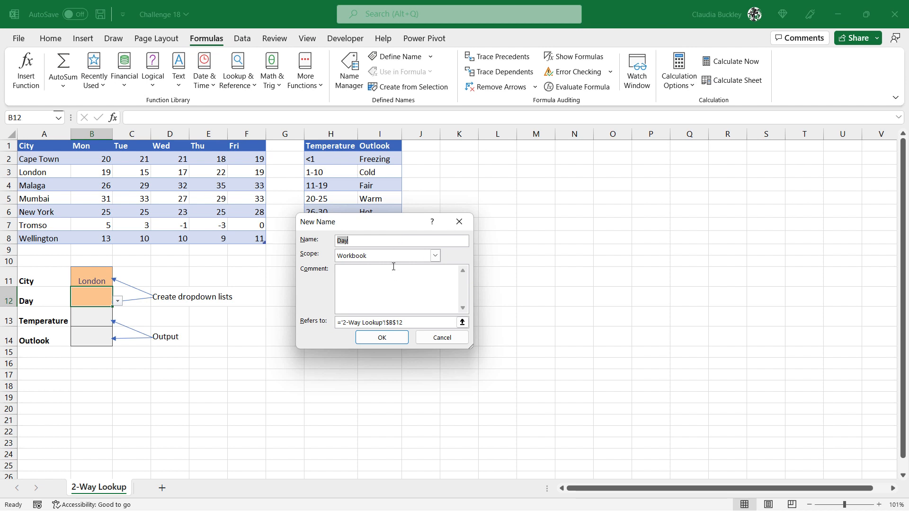
{"action": "type", "text": "ForecastHeaders"}
{"action": "left_click", "coordinate": [426, 322]}
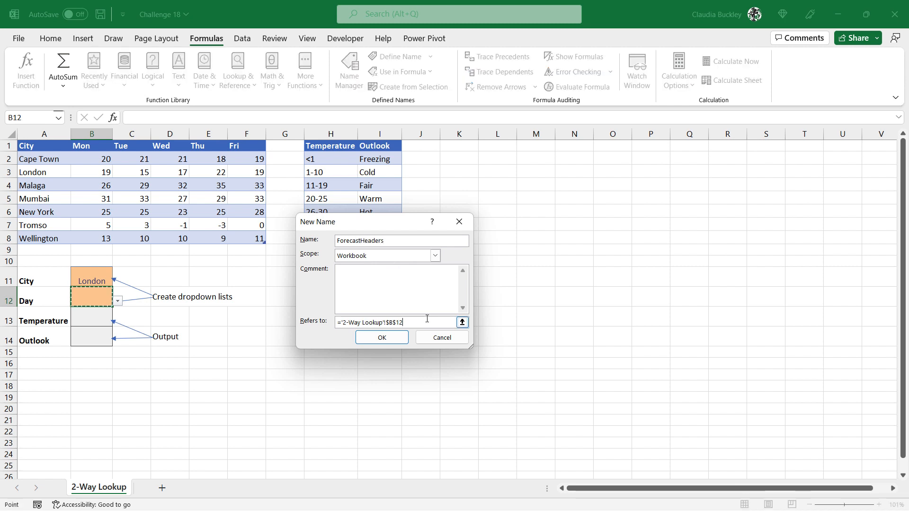
{"action": "key", "text": "BackSpace"}
{"action": "key", "text": "BackSpace"}
{"action": "key", "text": "BackSpace"}
{"action": "key", "text": "BackSpace"}
{"action": "key", "text": "BackSpace"}
{"action": "key", "text": "BackSpace"}
{"action": "key", "text": "BackSpace"}
{"action": "key", "text": "BackSpace"}
{"action": "key", "text": "BackSpace"}
{"action": "key", "text": "BackSpace"}
{"action": "key", "text": "BackSpace"}
{"action": "key", "text": "BackSpace"}
{"action": "key", "text": "BackSpace"}
{"action": "key", "text": "BackSpace"}
{"action": "key", "text": "BackSpace"}
{"action": "key", "text": "BackSpace"}
{"action": "key", "text": "BackSpace"}
{"action": "key", "text": "BackSpace"}
{"action": "key", "text": "BackSpace"}
{"action": "key", "text": "BackSpace"}
{"action": "key", "text": "BackSpace"}
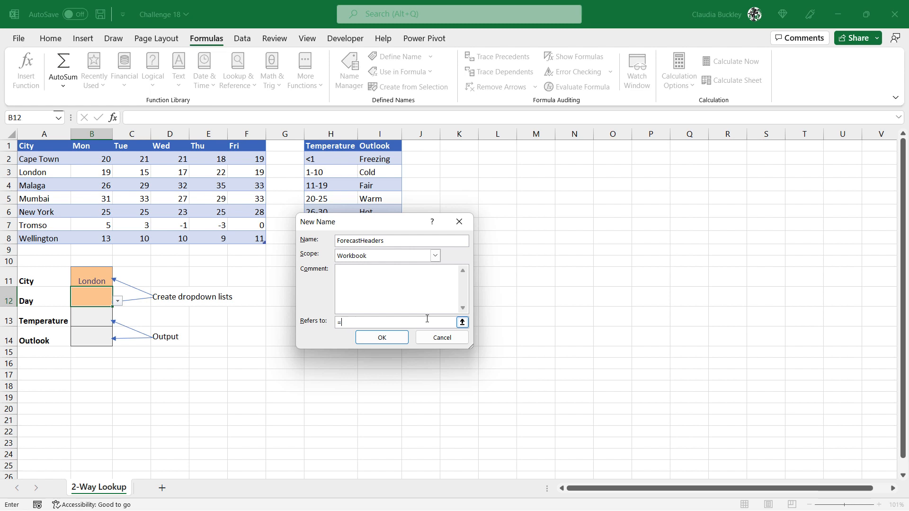
{"action": "left_click_drag", "start_coordinate": [51, 148], "coordinate": [237, 146]}
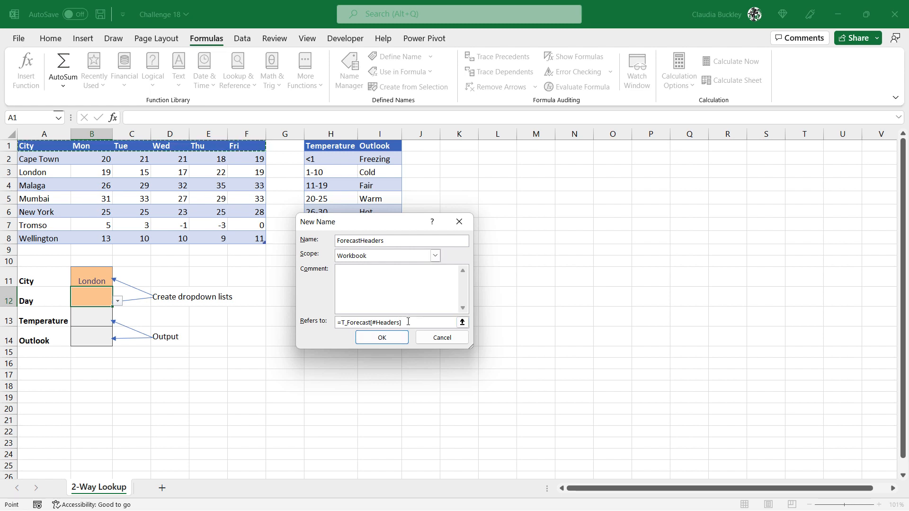
{"action": "left_click", "coordinate": [378, 343]}
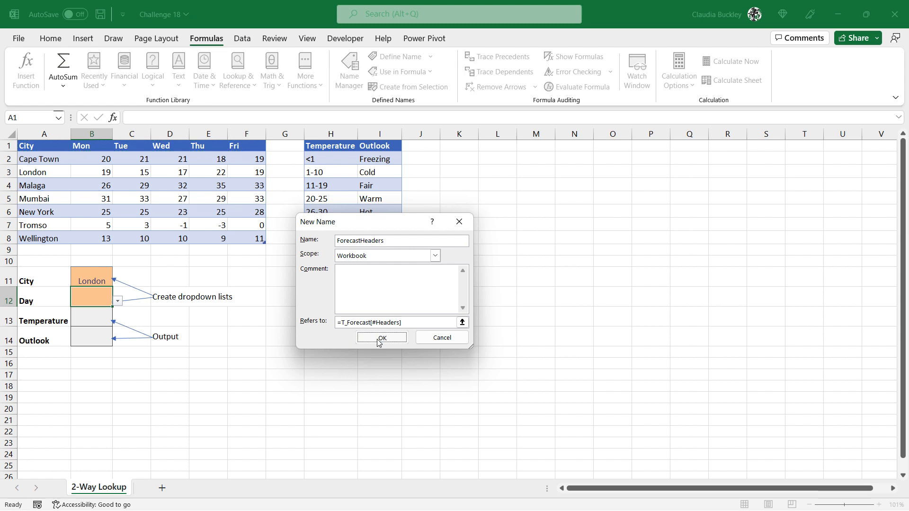
Review the workbook's defined names and their references in the Name Manager, and close it
{"action": "left_click", "coordinate": [244, 325]}
{"action": "left_click", "coordinate": [105, 292]}
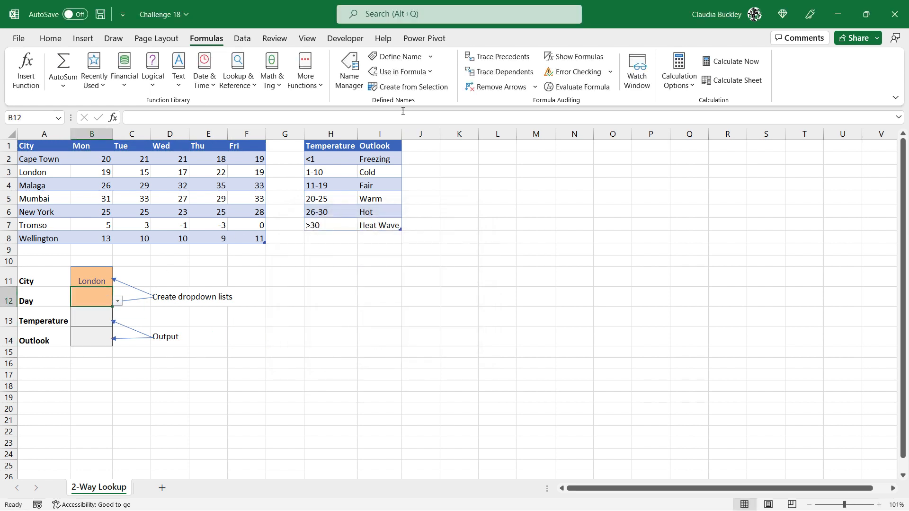
{"action": "left_click", "coordinate": [345, 75]}
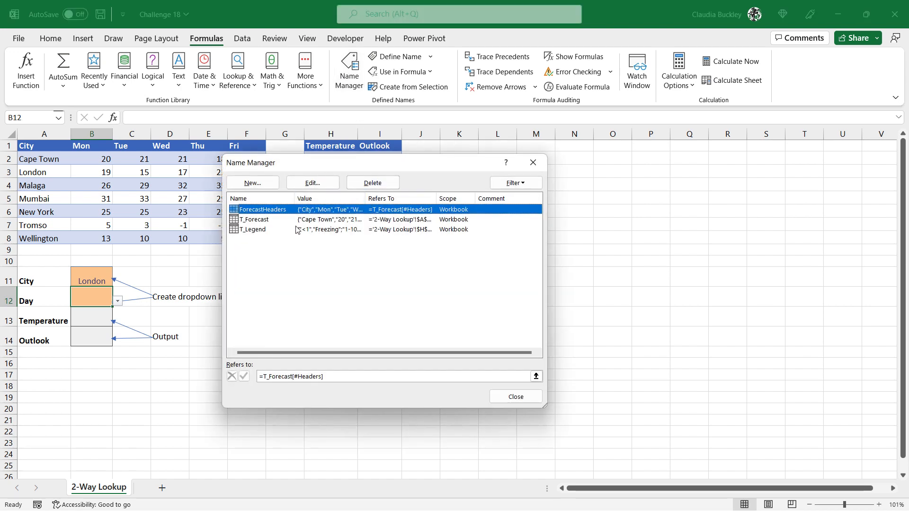
{"action": "left_click", "coordinate": [533, 163]}
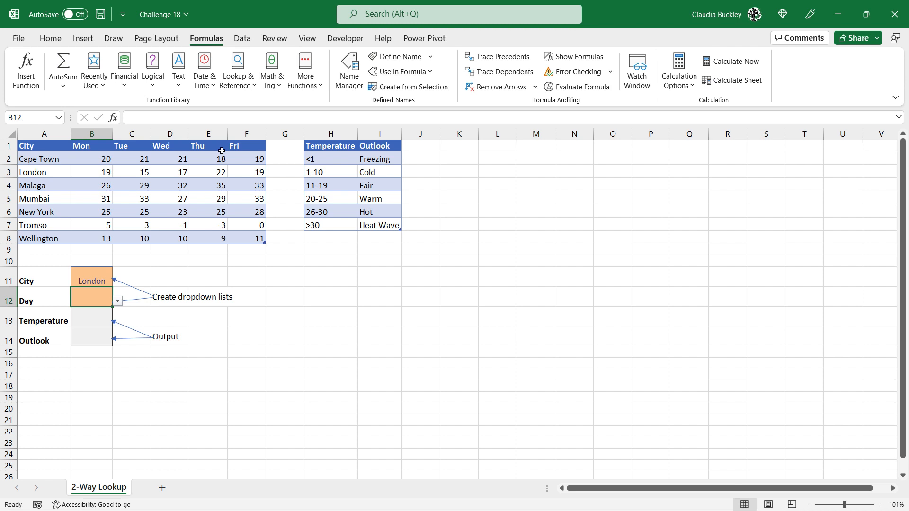
{"action": "left_click", "coordinate": [292, 298]}
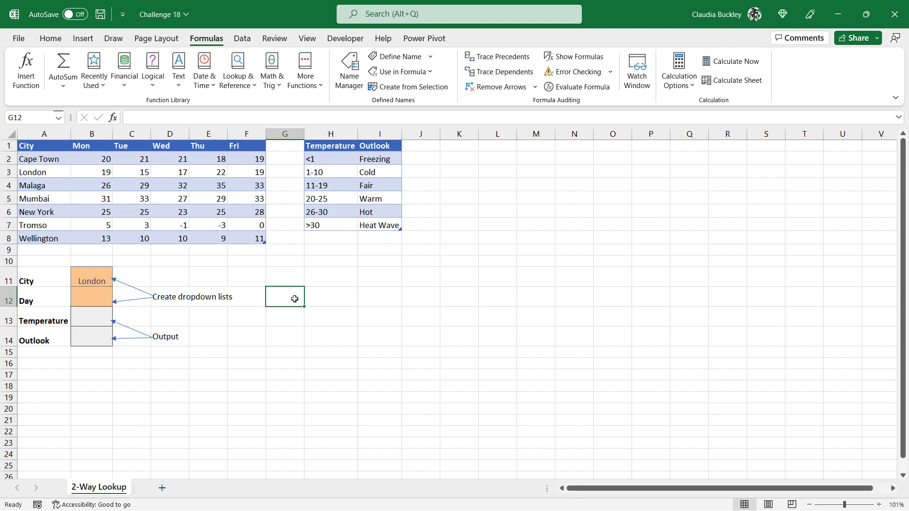
Start an OFFSET formula in G12 with ForecastHeaders as the reference and a row offset of 0
{"action": "type", "text": "=off"}
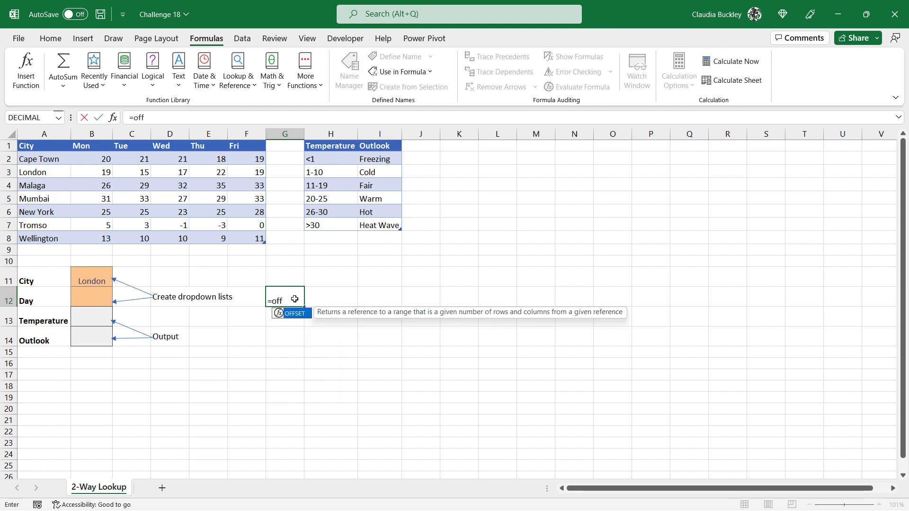
{"action": "type", "text": "se"}
{"action": "key", "text": "Tab"}
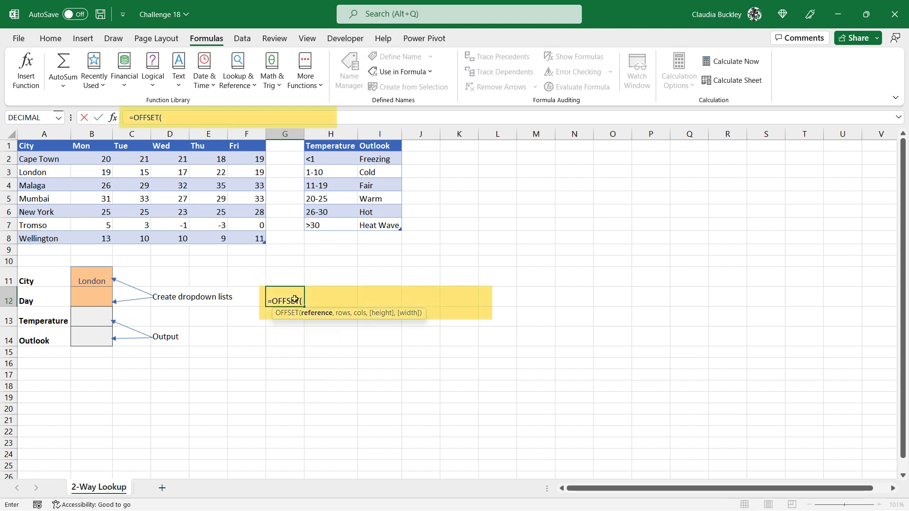
{"action": "type", "text": "f"}
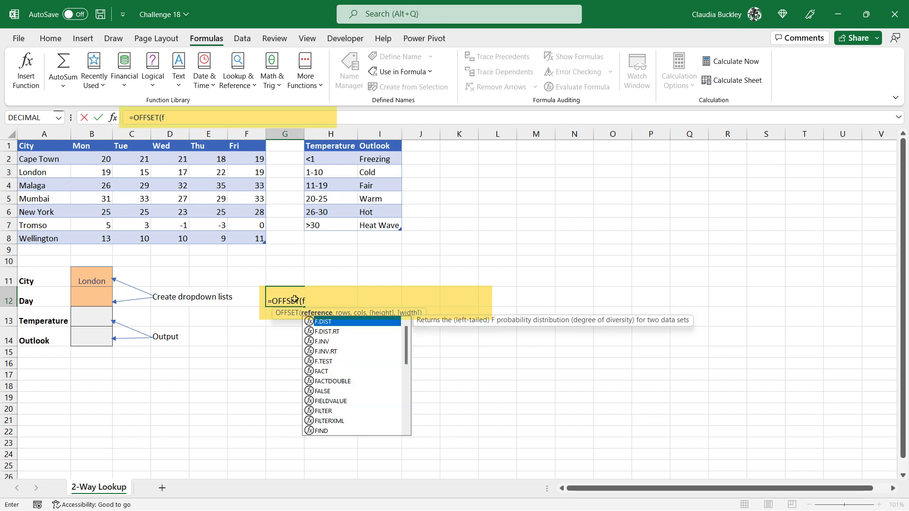
{"action": "type", "text": "orecast"}
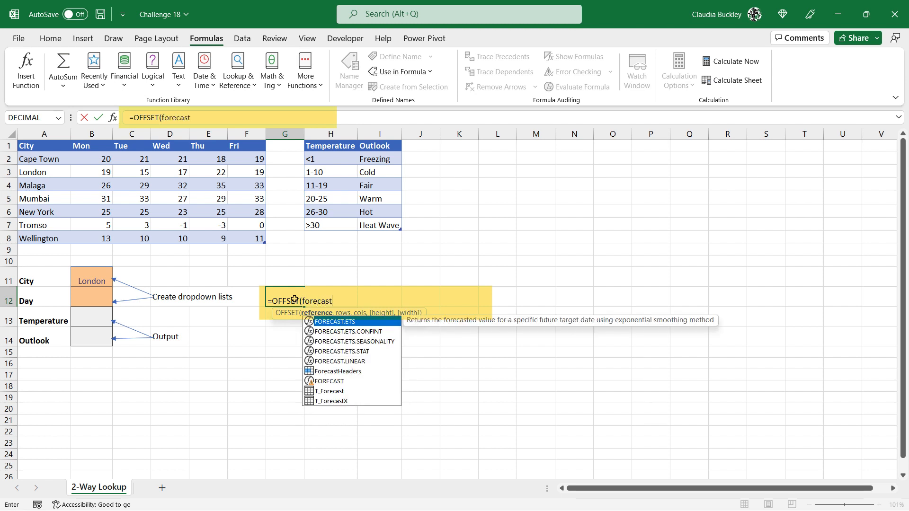
{"action": "type", "text": "he"}
{"action": "key", "text": "Tab"}
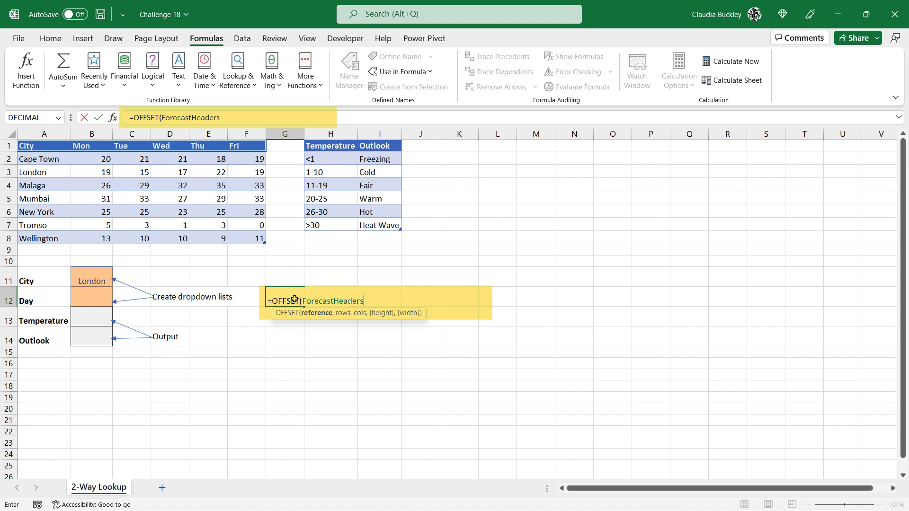
{"action": "type", "text": ",0"}
{"action": "type", "text": ","}
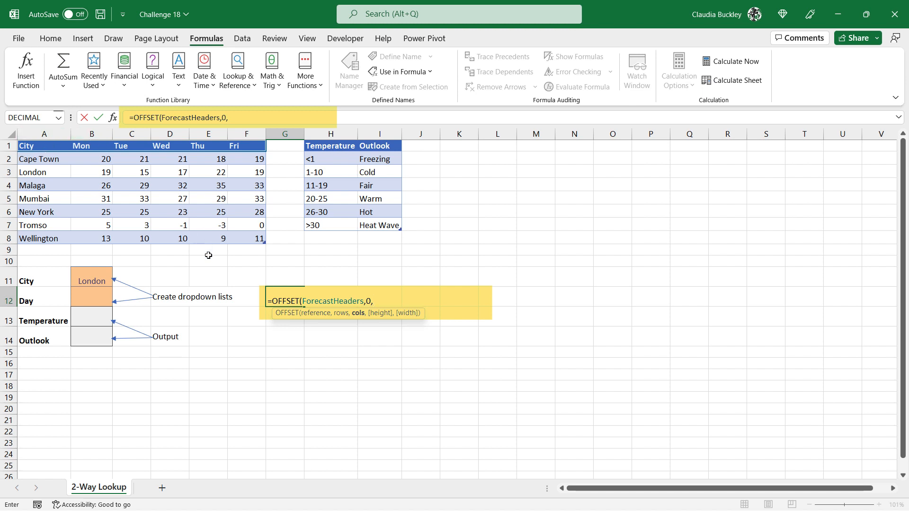
Complete the OFFSET formula in G12 with column offset 1, height 1 and width COUNTA(ForecastHeaders)-1
{"action": "type", "text": "1,1"}
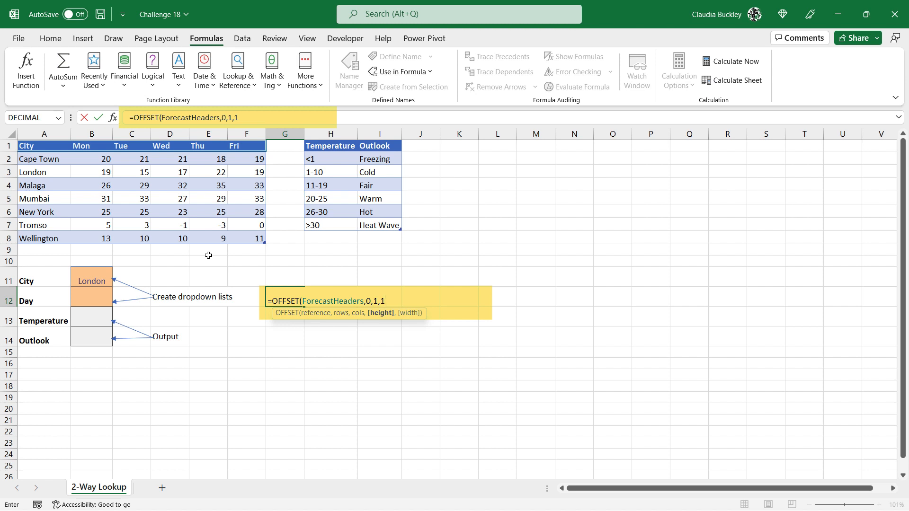
{"action": "type", "text": ","}
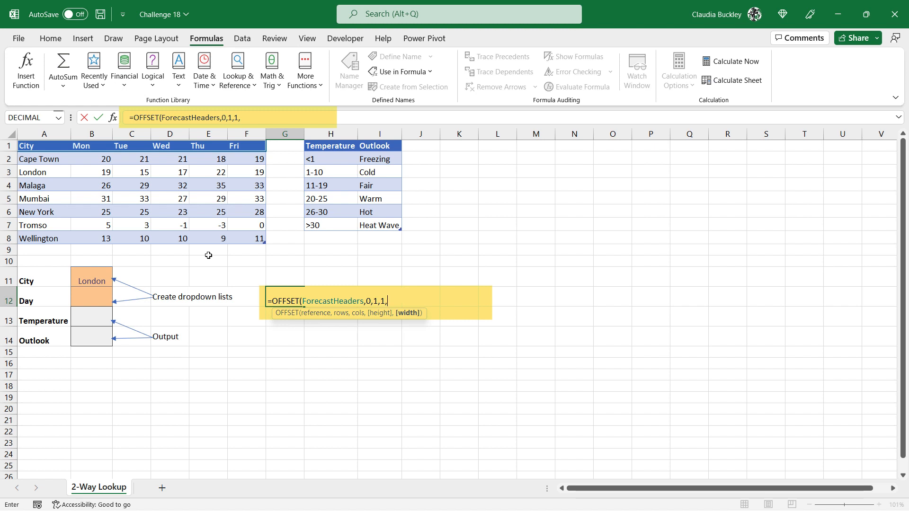
{"action": "type", "text": "counta"}
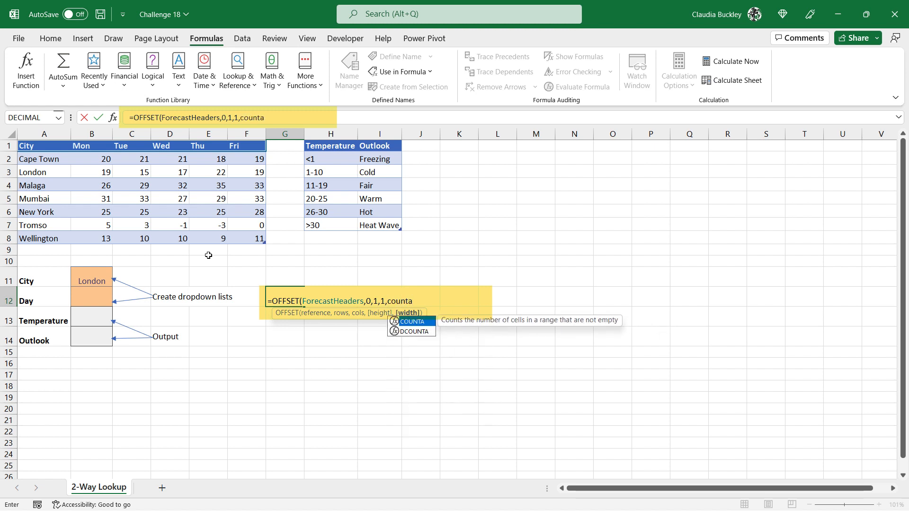
{"action": "type", "text": "("}
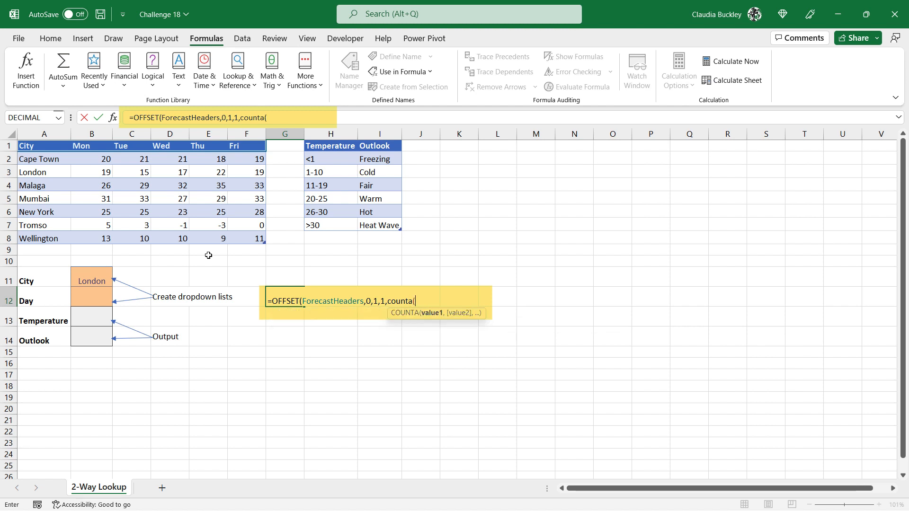
{"action": "type", "text": "forec"}
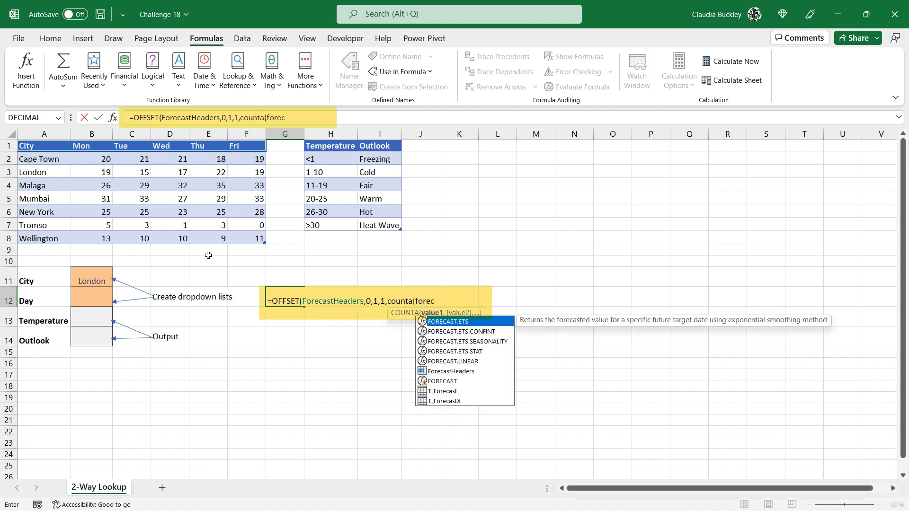
{"action": "key", "text": "Tab"}
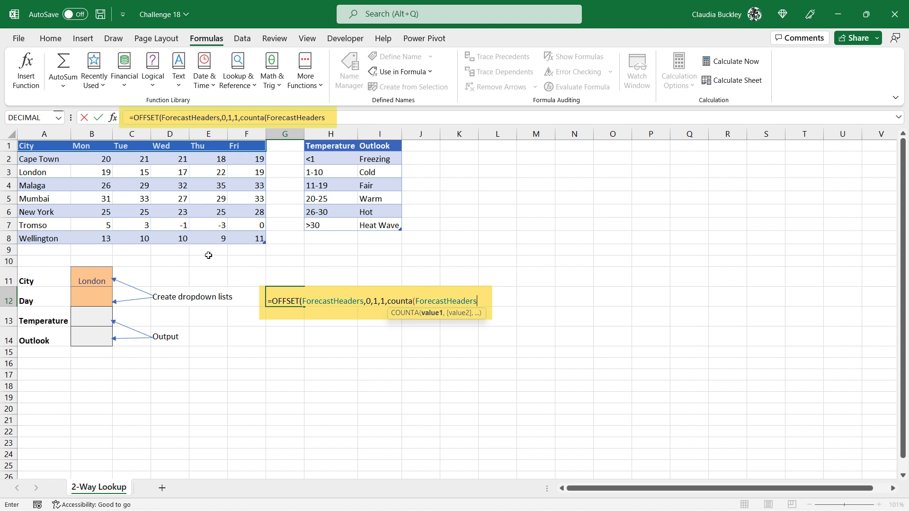
{"action": "type", "text": ")"}
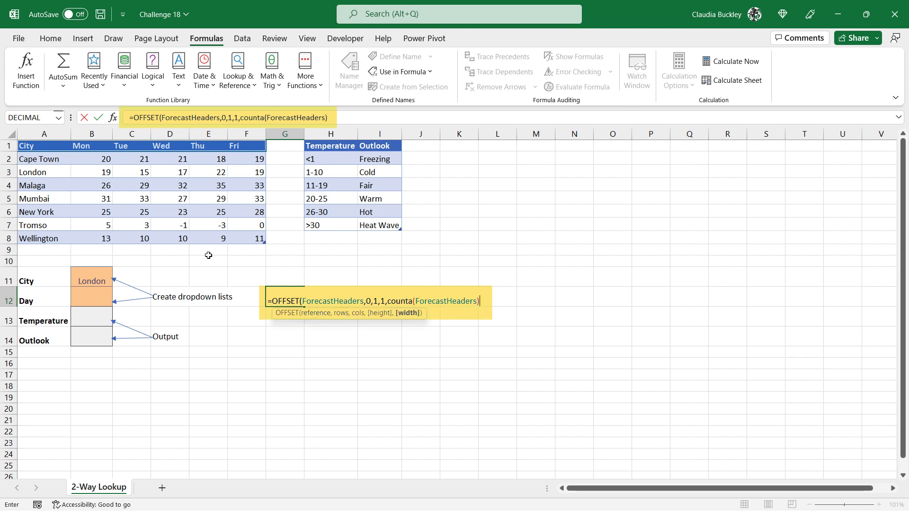
{"action": "type", "text": "-1"}
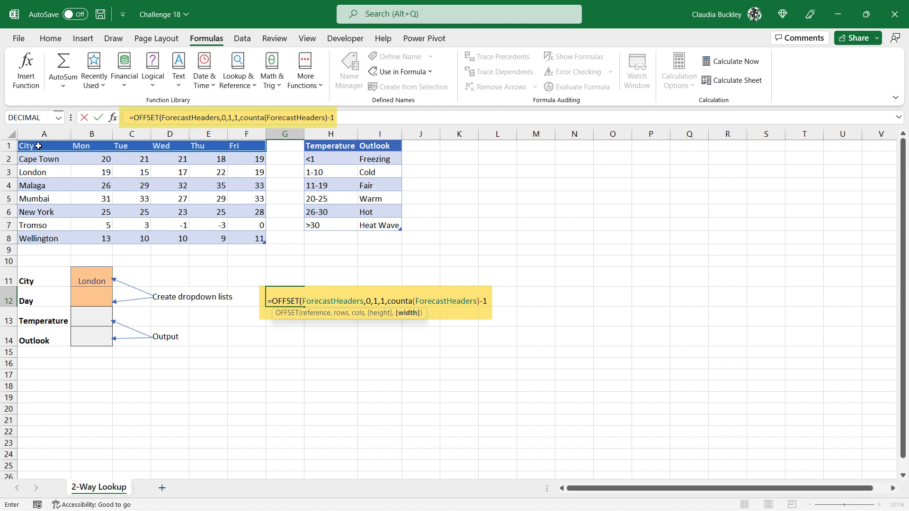
{"action": "type", "text": ")"}
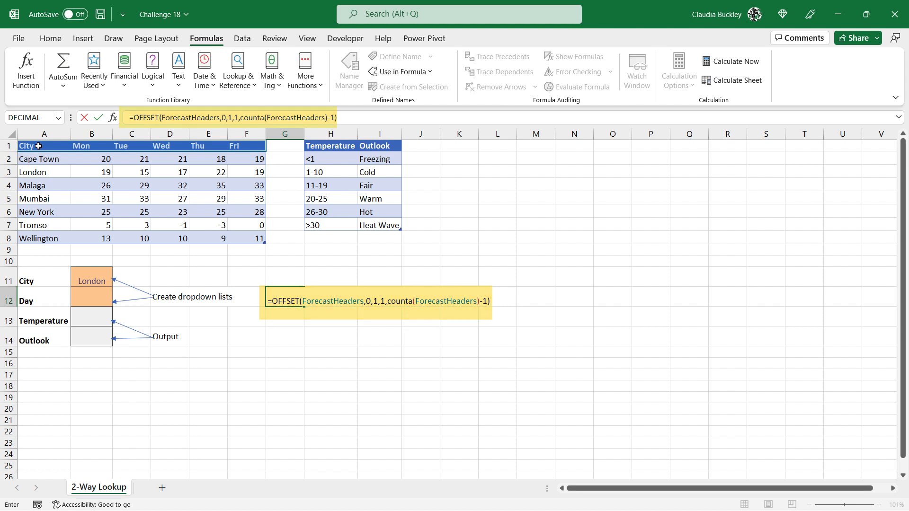
{"action": "key", "text": "Return"}
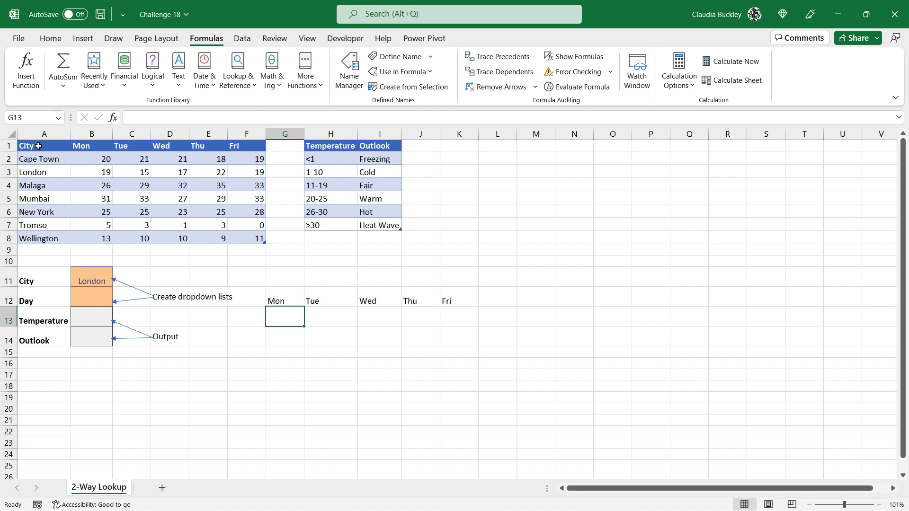
Insert a blank column before Mon in the forecast table to test the OFFSET formula
{"action": "right_click", "coordinate": [81, 146]}
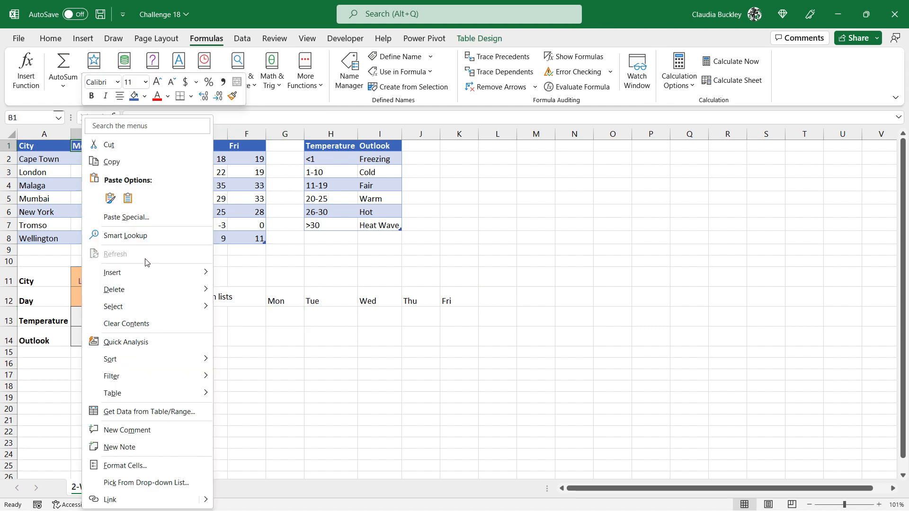
{"action": "mouse_move", "coordinate": [152, 274]}
{"action": "left_click", "coordinate": [242, 273]}
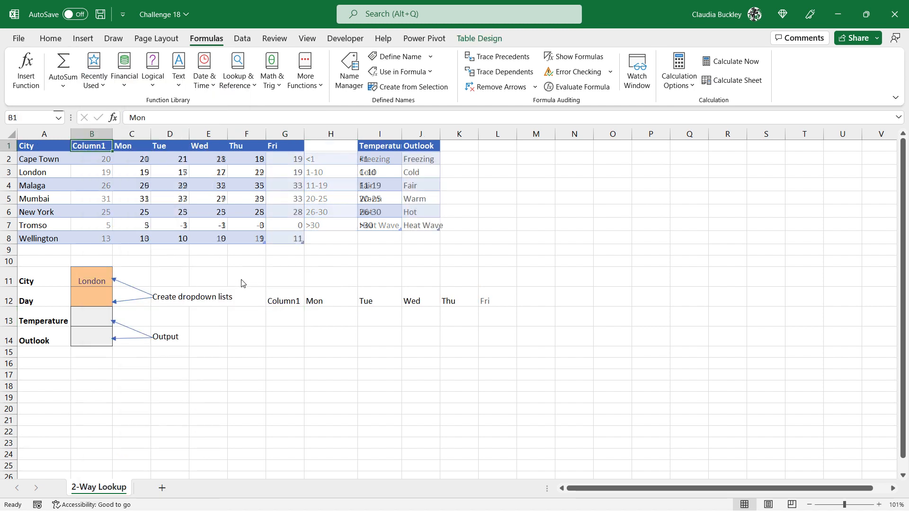
Copy the full text of the OFFSET formula in G12
{"action": "left_click", "coordinate": [293, 299]}
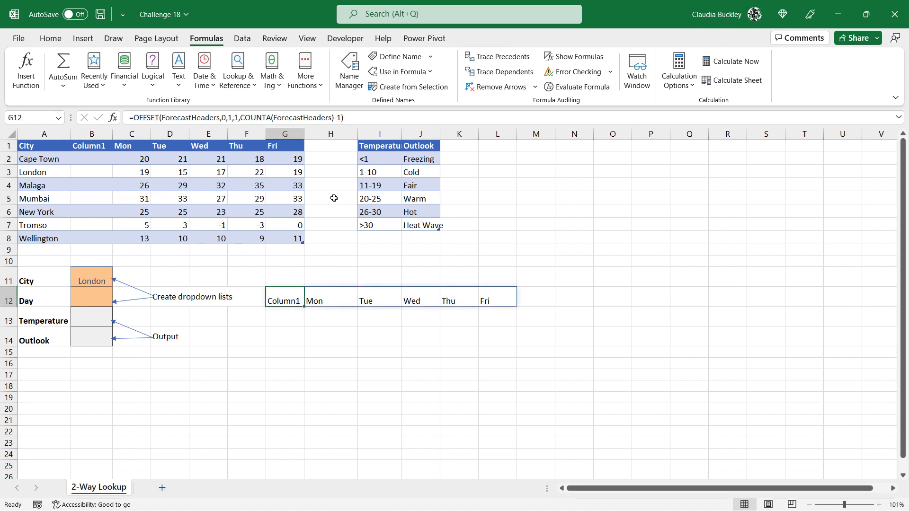
{"action": "left_click", "coordinate": [361, 117]}
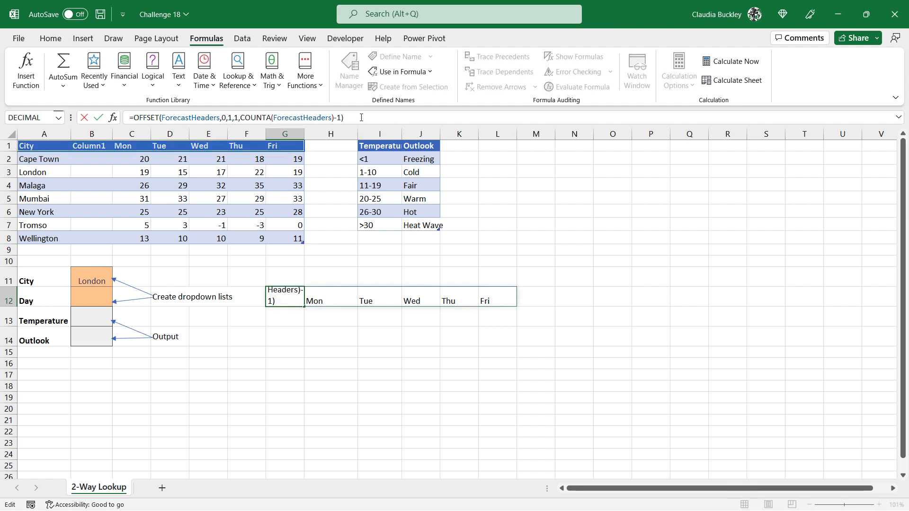
{"action": "key", "text": "ctrl+a"}
{"action": "key", "text": "ctrl+c"}
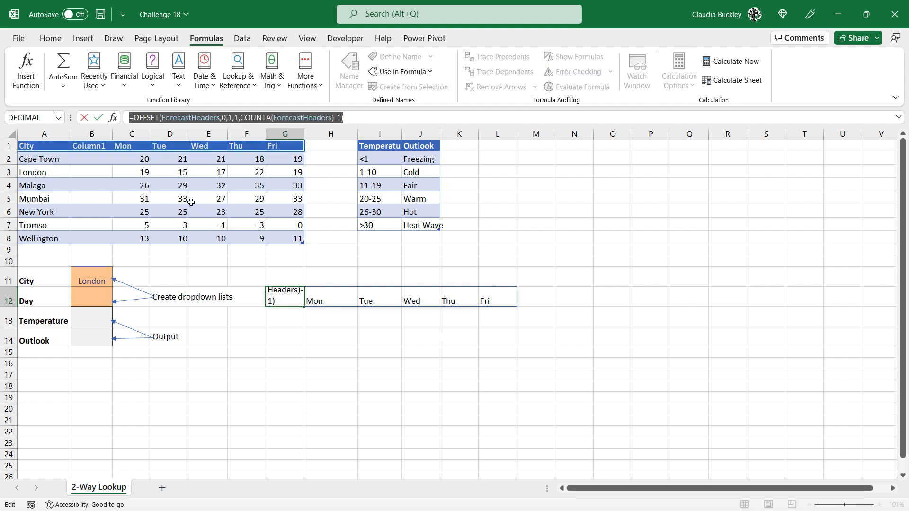
Set the list validation source of B12 to =OFFSET(ForecastHeaders,0,1,1,COUNTA(ForecastHeaders)-1) and check the choices in its dropdown
{"action": "left_click", "coordinate": [92, 296]}
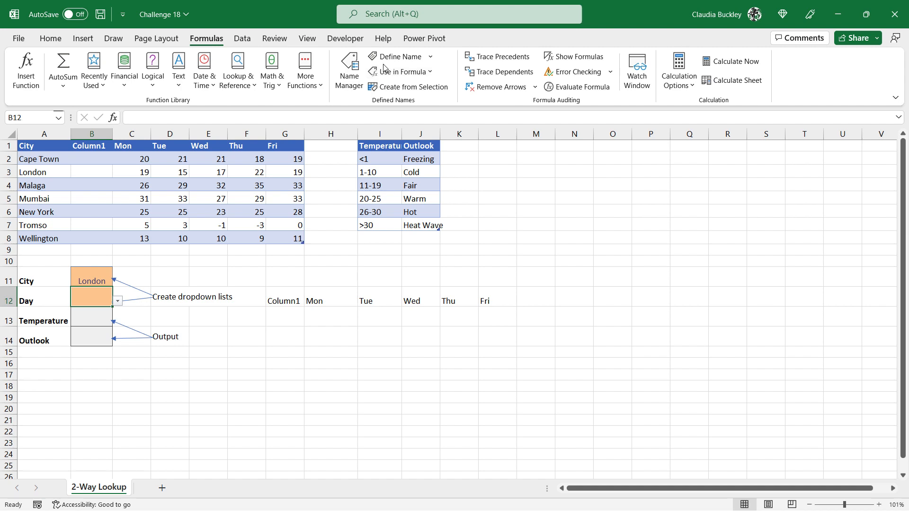
{"action": "left_click", "coordinate": [243, 38]}
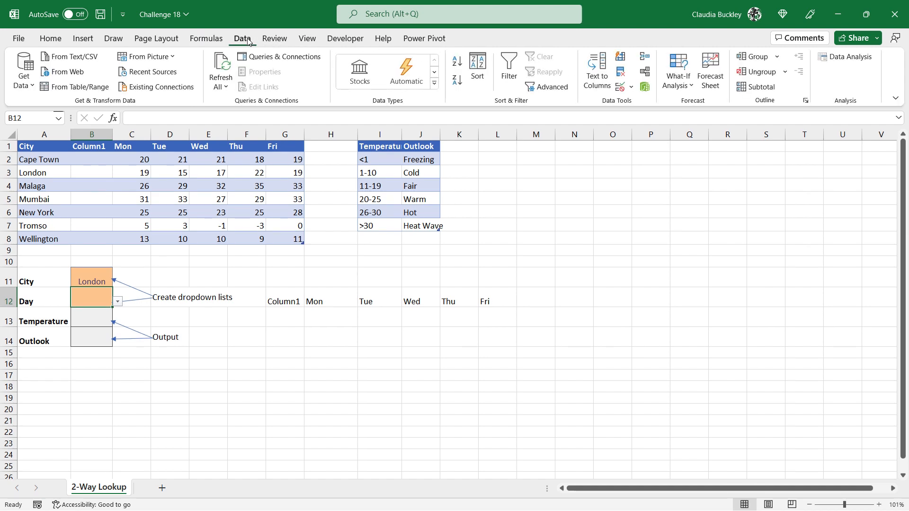
{"action": "left_click", "coordinate": [619, 86]}
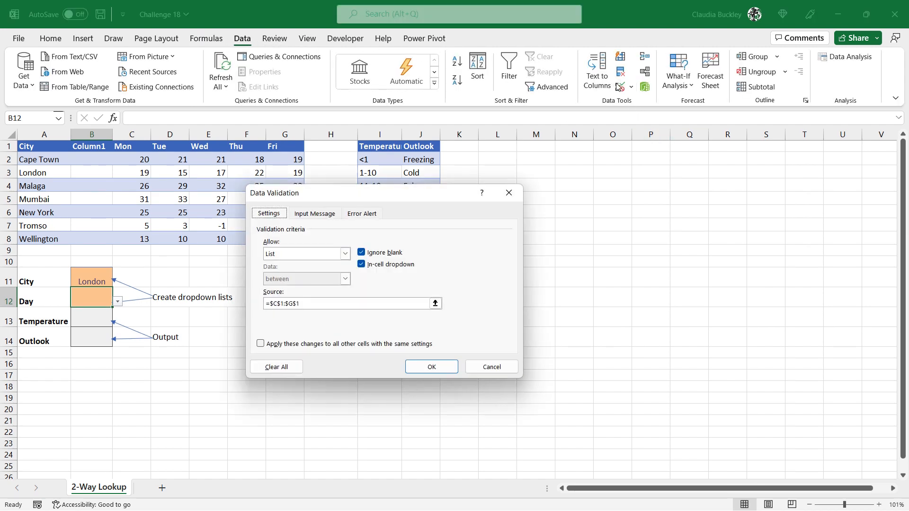
{"action": "left_click", "coordinate": [371, 305]}
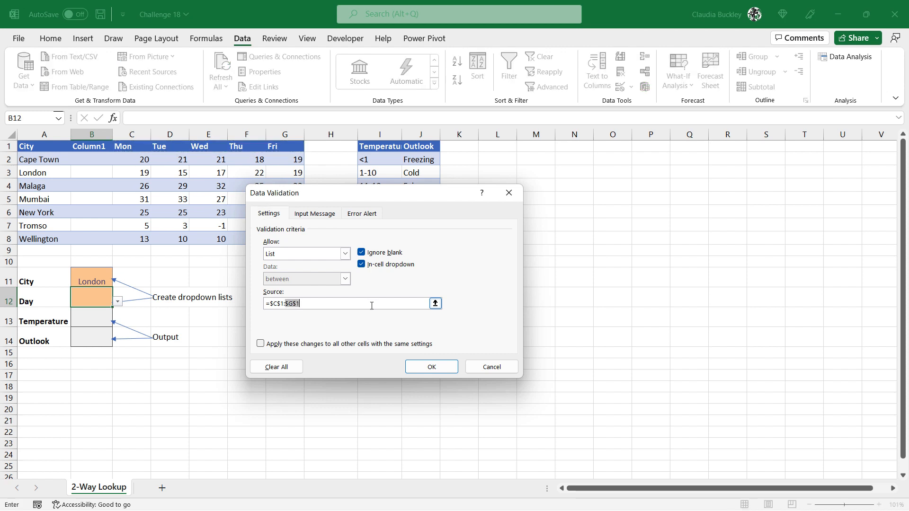
{"action": "key", "text": "BackSpace"}
{"action": "key", "text": "BackSpace"}
{"action": "key", "text": "BackSpace"}
{"action": "key", "text": "BackSpace"}
{"action": "key", "text": "BackSpace"}
{"action": "key", "text": "BackSpace"}
{"action": "key", "text": "BackSpace"}
{"action": "key", "text": "ctrl+v"}
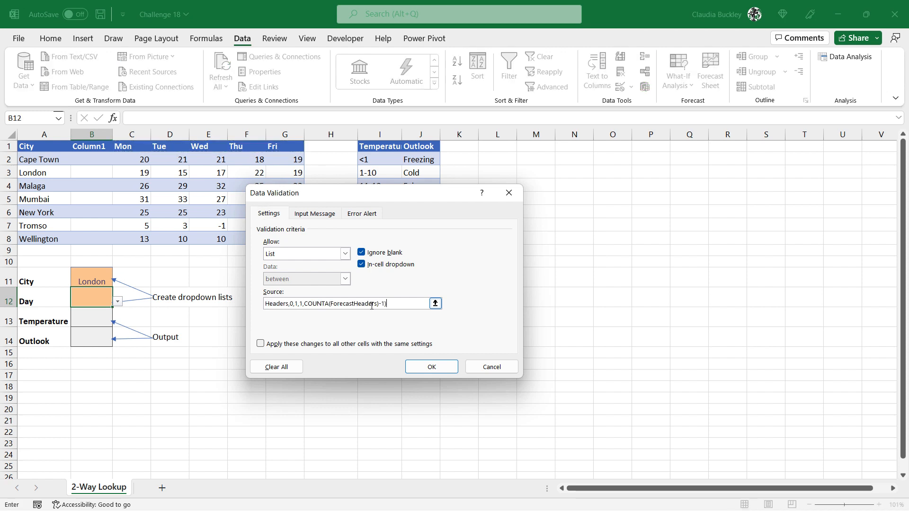
{"action": "left_click_drag", "start_coordinate": [372, 305], "coordinate": [237, 303]}
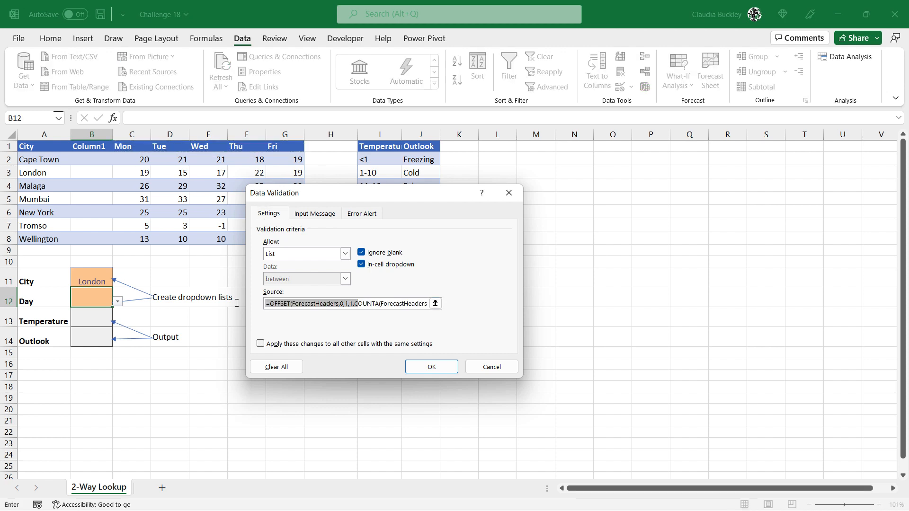
{"action": "left_click", "coordinate": [418, 372]}
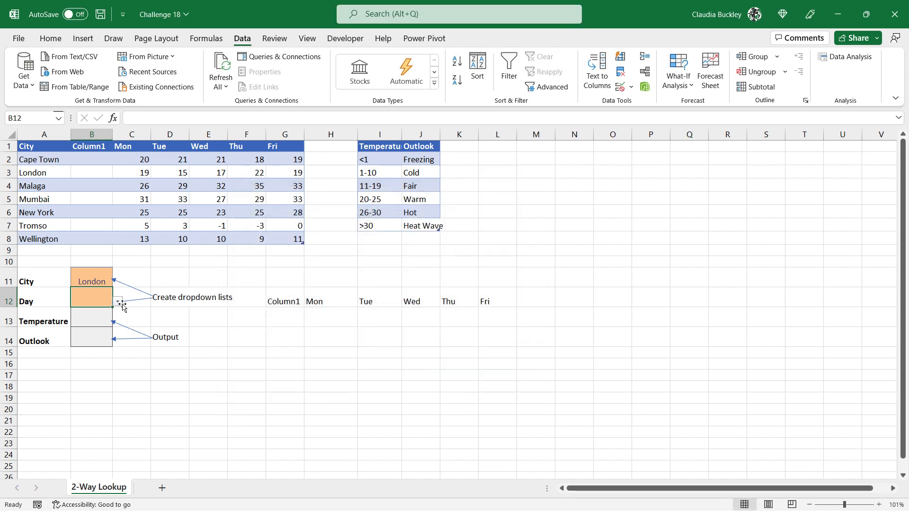
{"action": "left_click", "coordinate": [117, 302]}
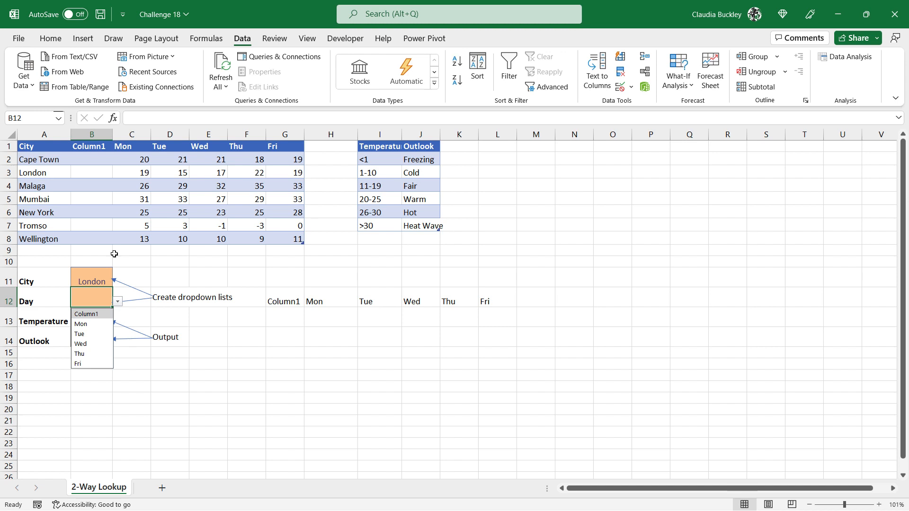
Delete the blank Column1 column from the forecast table
{"action": "left_click", "coordinate": [104, 148]}
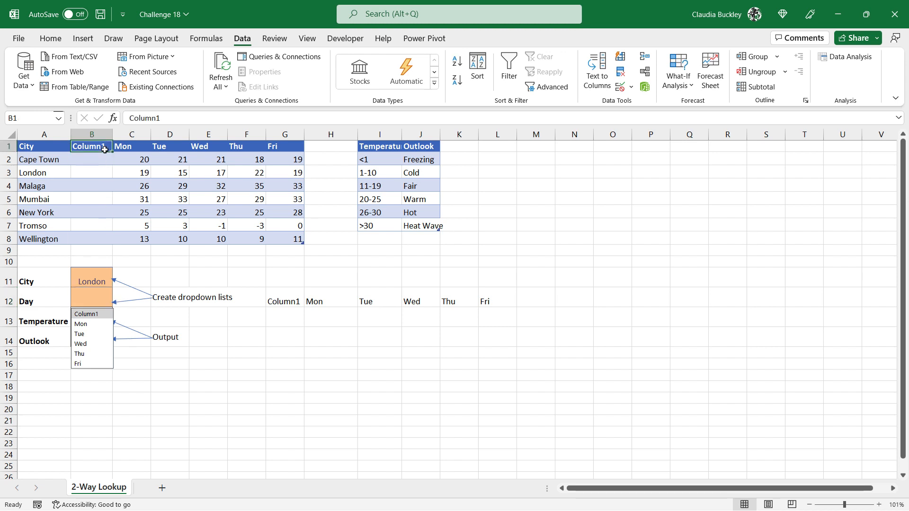
{"action": "right_click", "coordinate": [104, 149]}
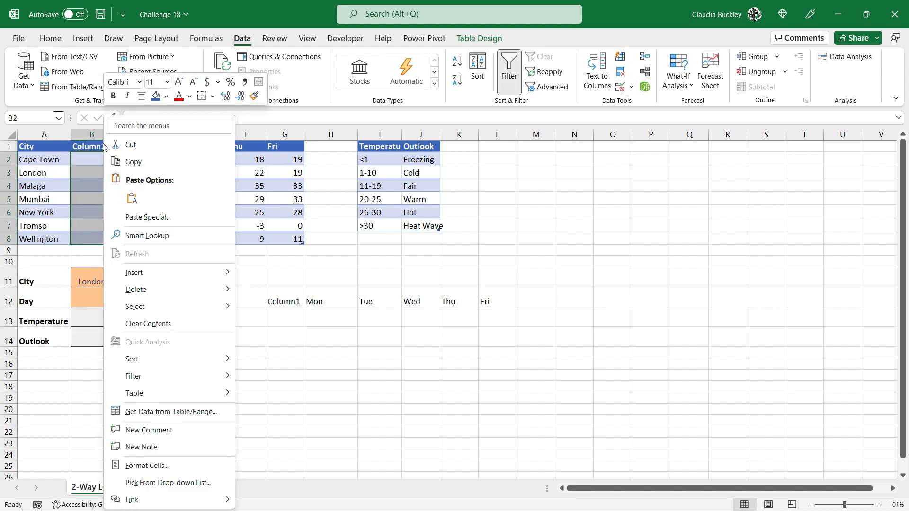
{"action": "mouse_move", "coordinate": [137, 289]}
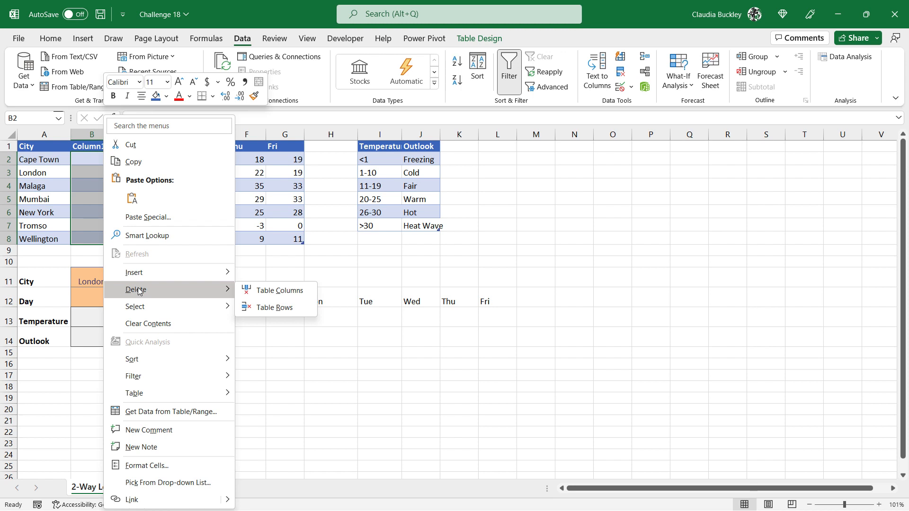
{"action": "left_click", "coordinate": [274, 290]}
Check the choices offered by the Day dropdown in B12 against the OFFSET formula's output in G12
{"action": "left_click", "coordinate": [98, 297]}
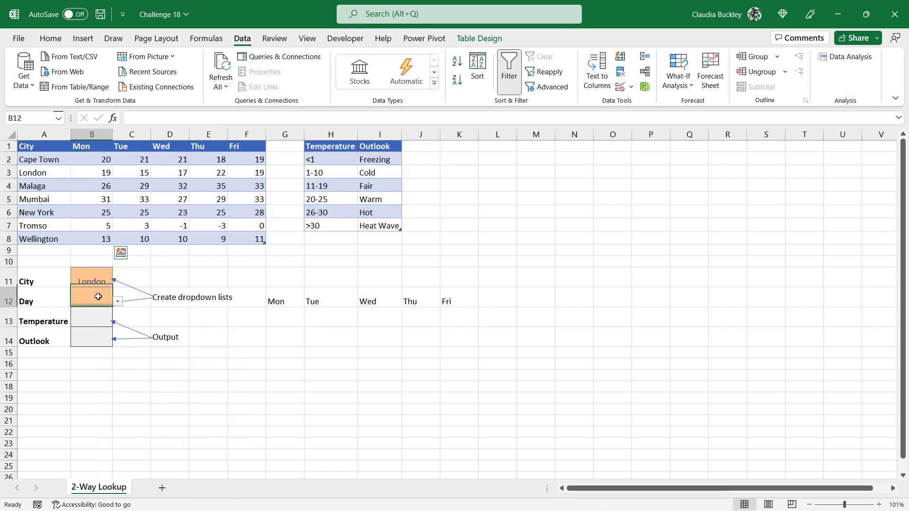
{"action": "left_click", "coordinate": [117, 302]}
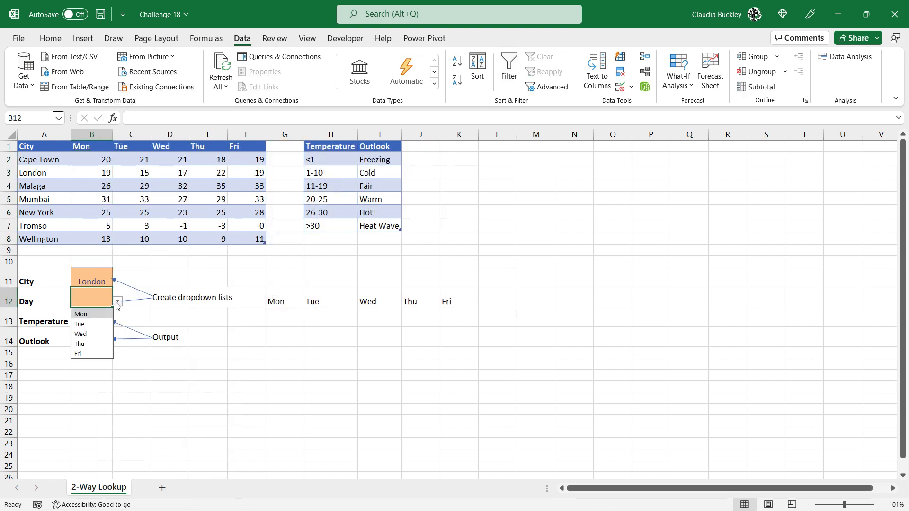
{"action": "left_click", "coordinate": [285, 303]}
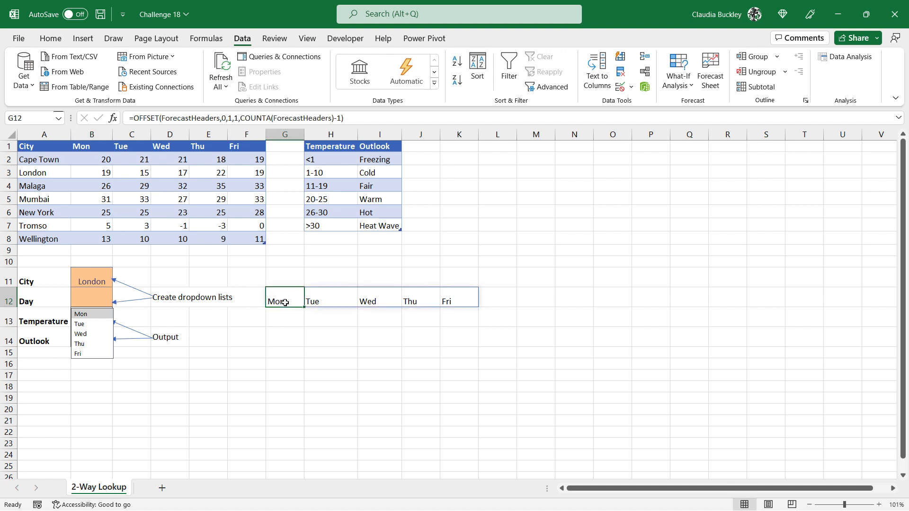
Clear the OFFSET formula from G12 and choose Thu from the Day dropdown list in B12
{"action": "key", "text": "Delete"}
{"action": "left_click", "coordinate": [100, 297]}
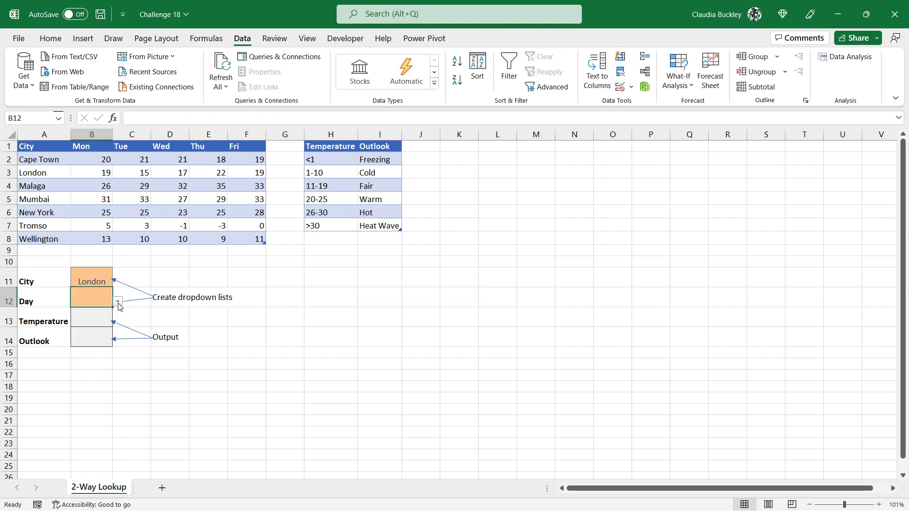
{"action": "left_click", "coordinate": [118, 306]}
{"action": "left_click", "coordinate": [90, 342]}
Start an INDEX formula in the Temperature cell B13 with the whole table, T_Forecast[#All], as its array
{"action": "left_click", "coordinate": [84, 316]}
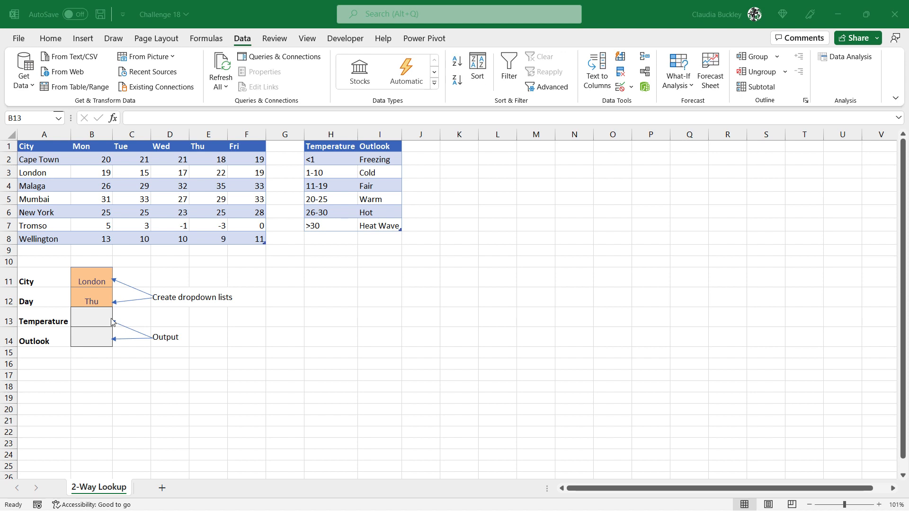
{"action": "left_click", "coordinate": [89, 318]}
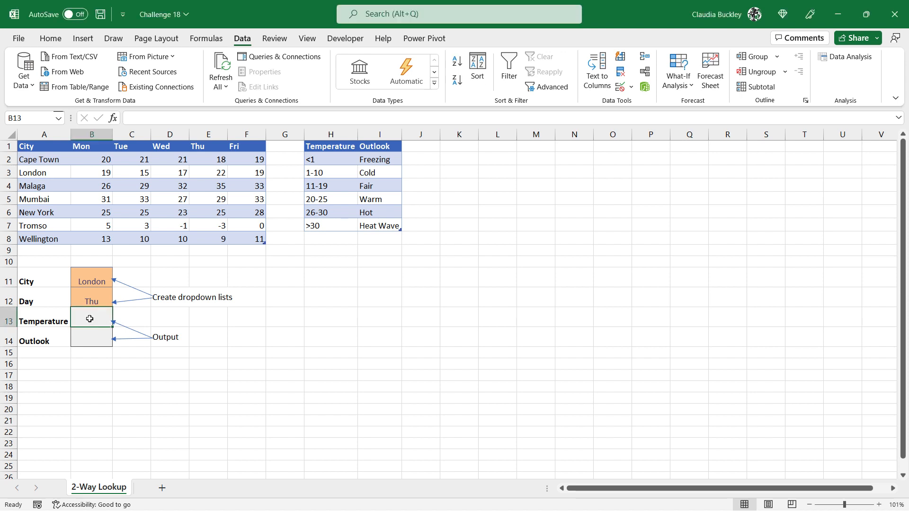
{"action": "type", "text": "=INDEX("}
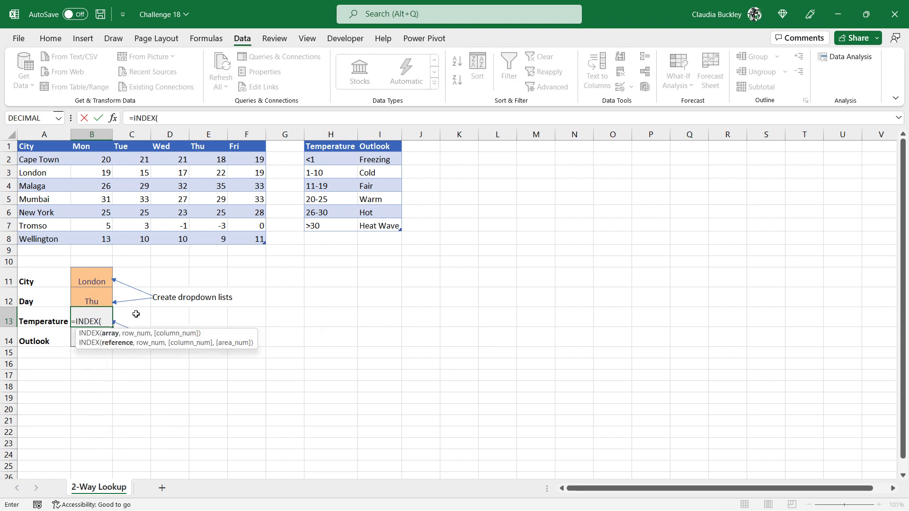
{"action": "left_click", "coordinate": [61, 150]}
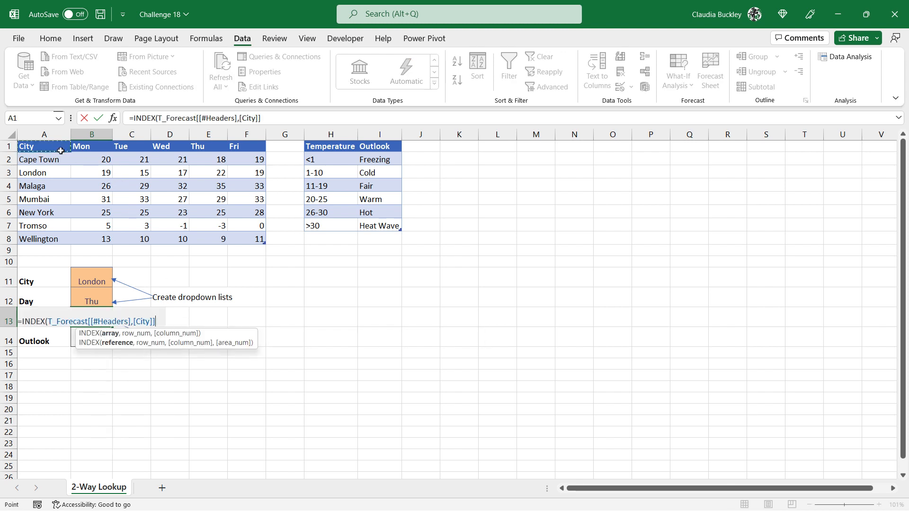
{"action": "left_click_drag", "start_coordinate": [60, 151], "coordinate": [246, 234]}
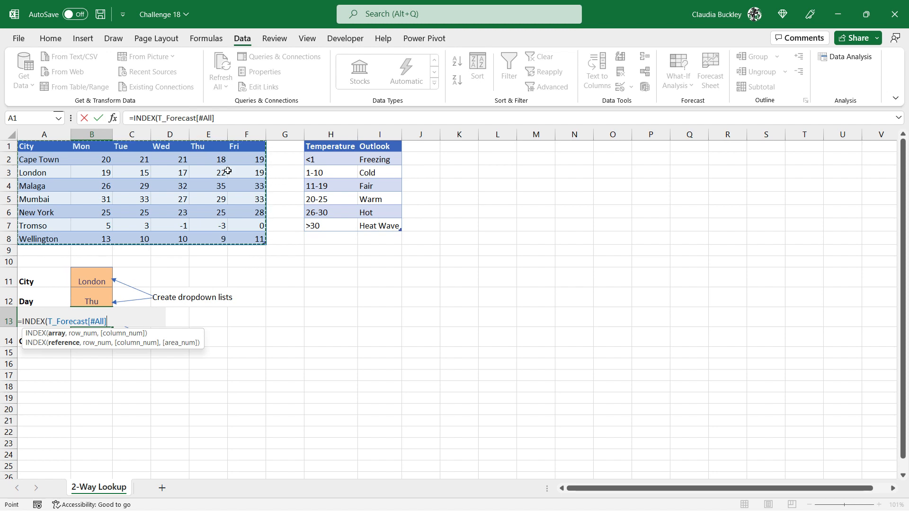
{"action": "type", "text": ","}
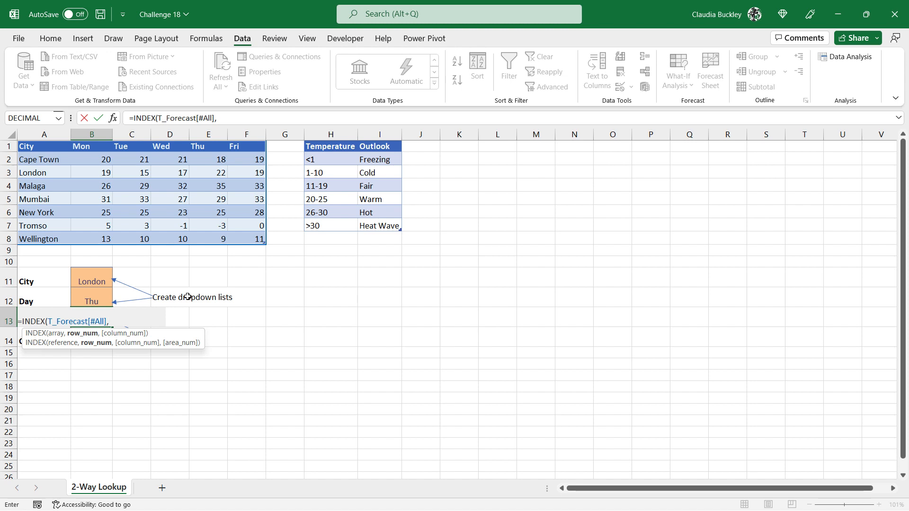
Add MATCH(B11,T_Forecast[[#All],[City]],0) as the row number argument of the INDEX formula
{"action": "type", "text": "match("}
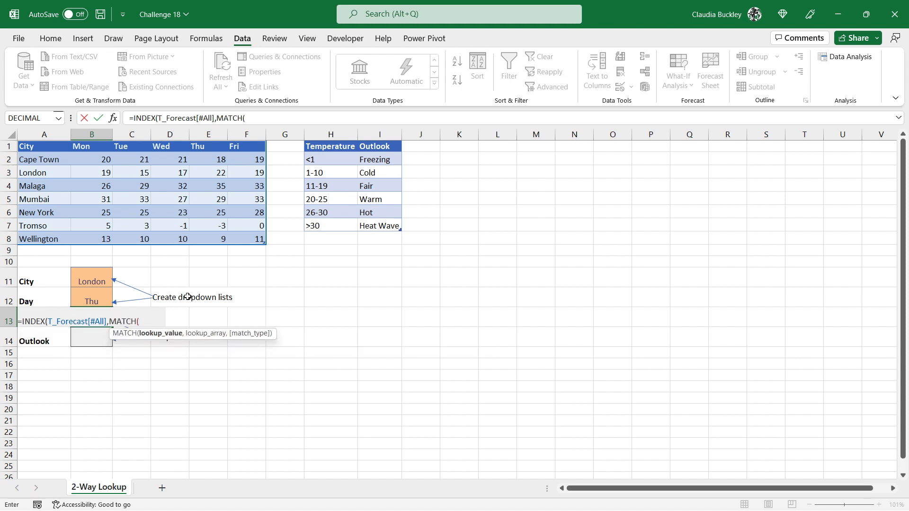
{"action": "left_click", "coordinate": [94, 278]}
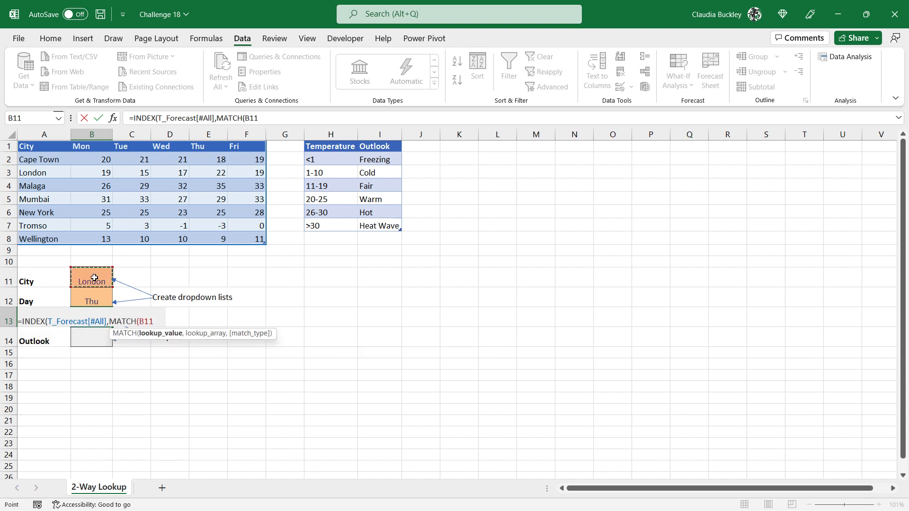
{"action": "type", "text": ","}
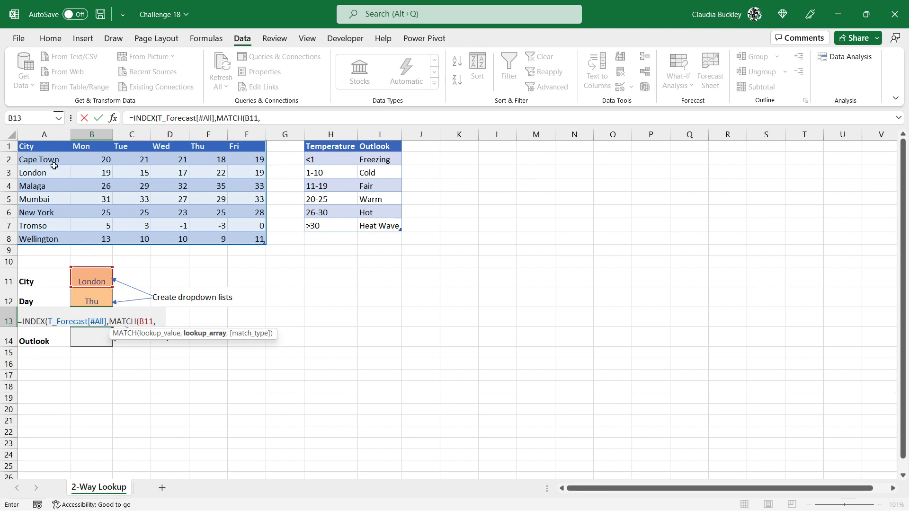
{"action": "left_click_drag", "start_coordinate": [50, 147], "coordinate": [48, 236]}
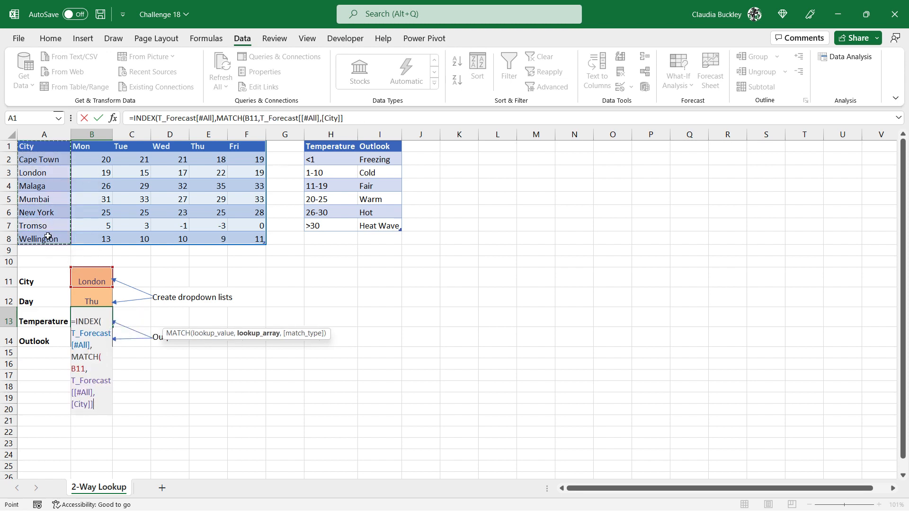
{"action": "type", "text": ",0"}
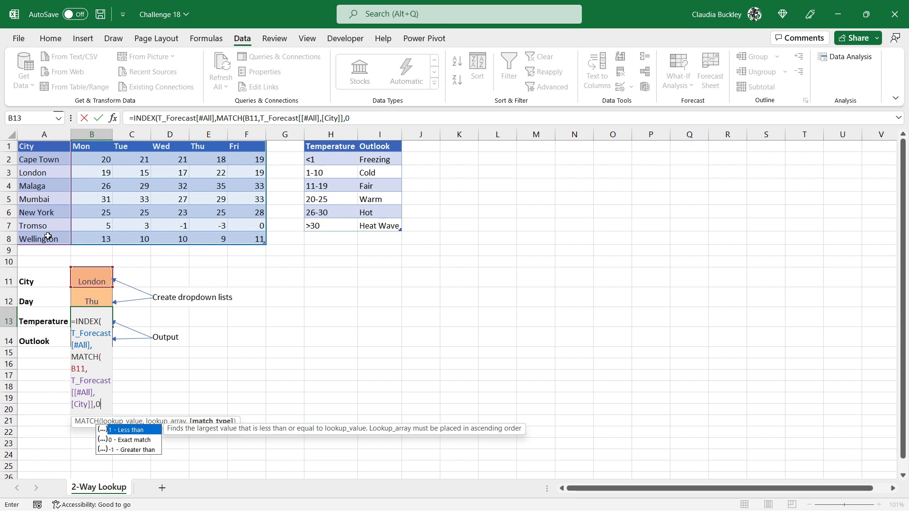
{"action": "type", "text": ")"}
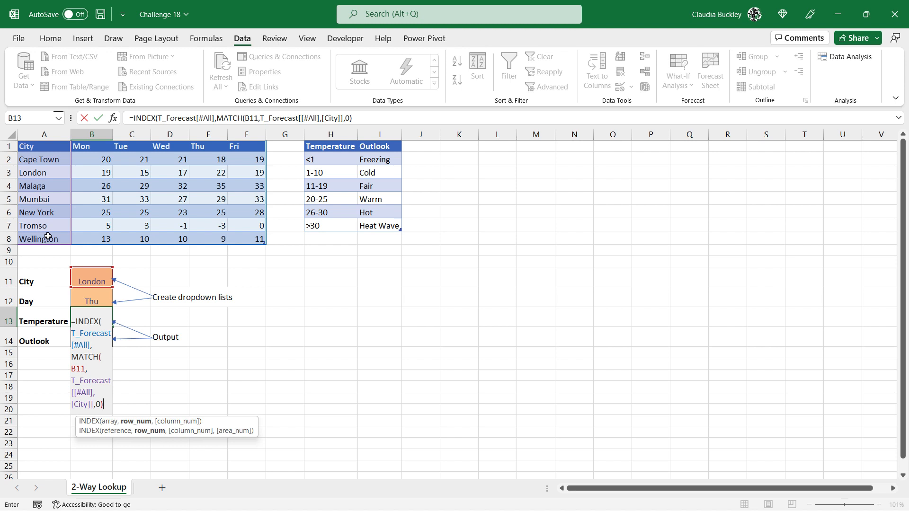
{"action": "type", "text": ","}
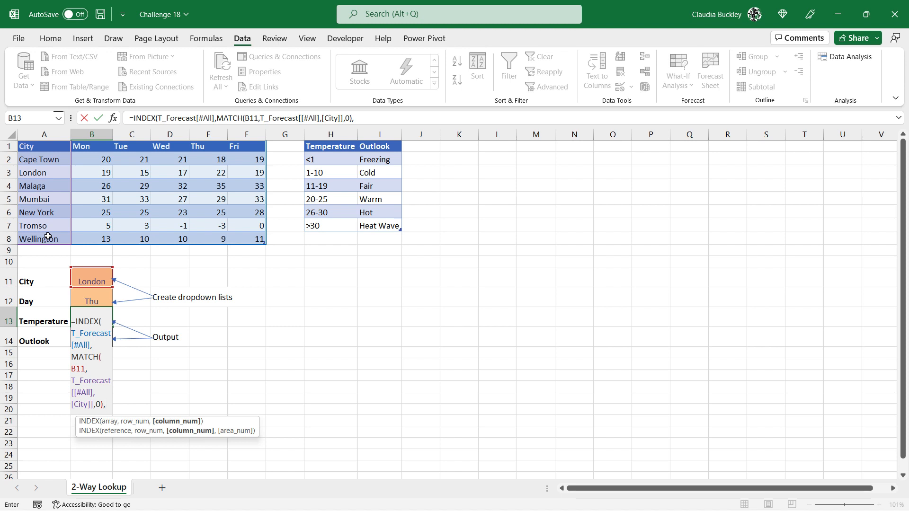
Complete the INDEX formula in B13 with MATCH(B12,T_Forecast[#Headers],0) as the column number and review the entered formula
{"action": "type", "text": "MATCH("}
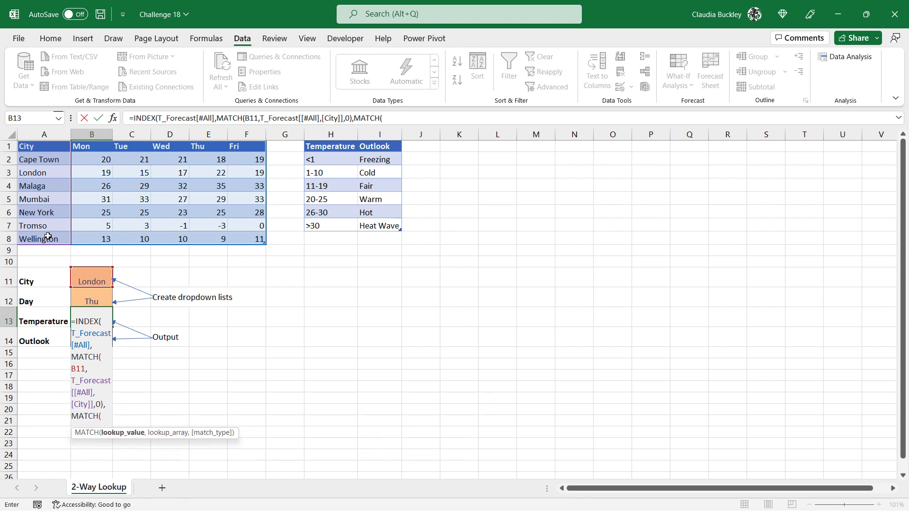
{"action": "left_click", "coordinate": [87, 298]}
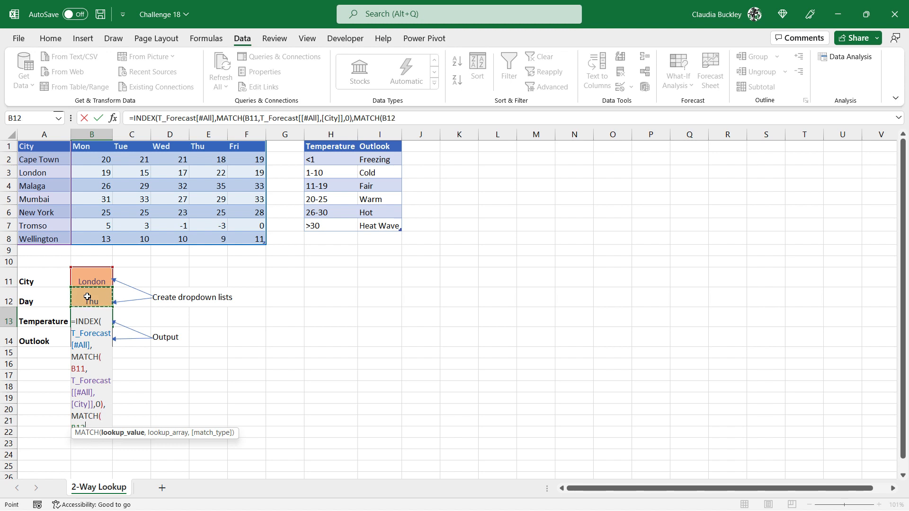
{"action": "type", "text": ","}
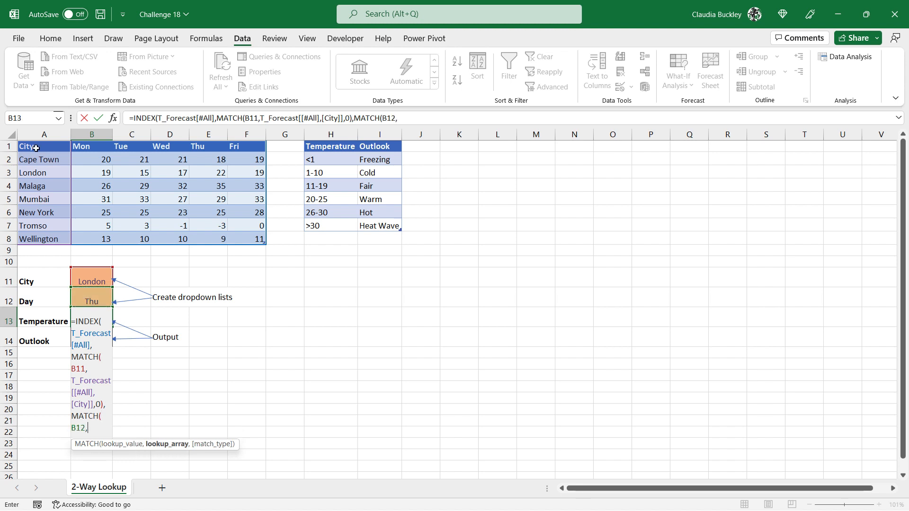
{"action": "left_click_drag", "start_coordinate": [36, 147], "coordinate": [243, 145]}
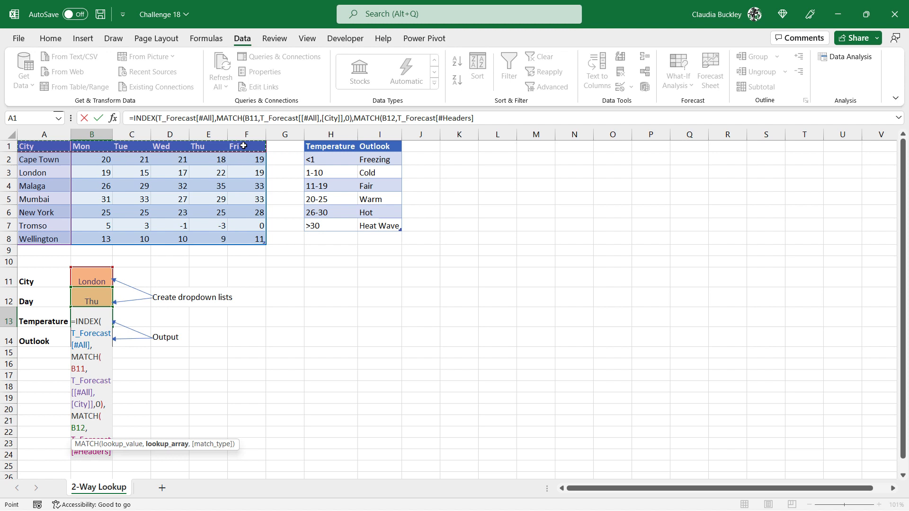
{"action": "type", "text": ","}
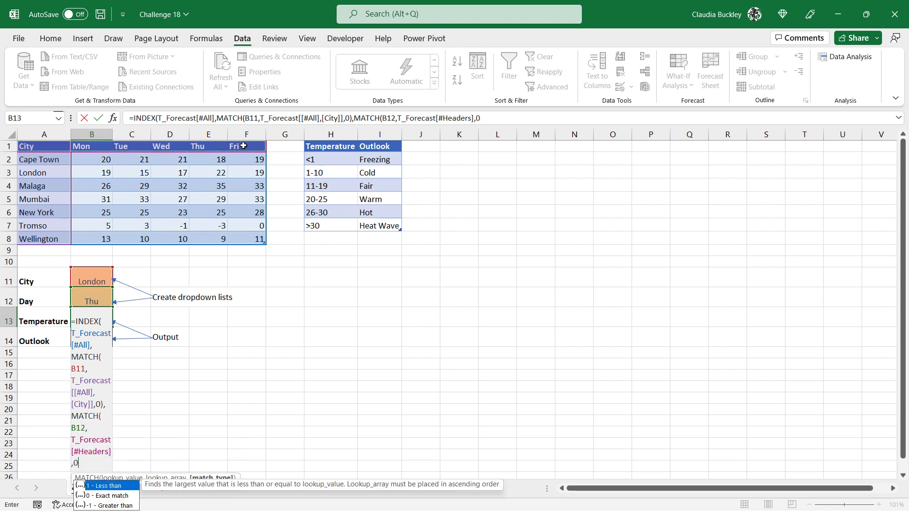
{"action": "type", "text": "0)"}
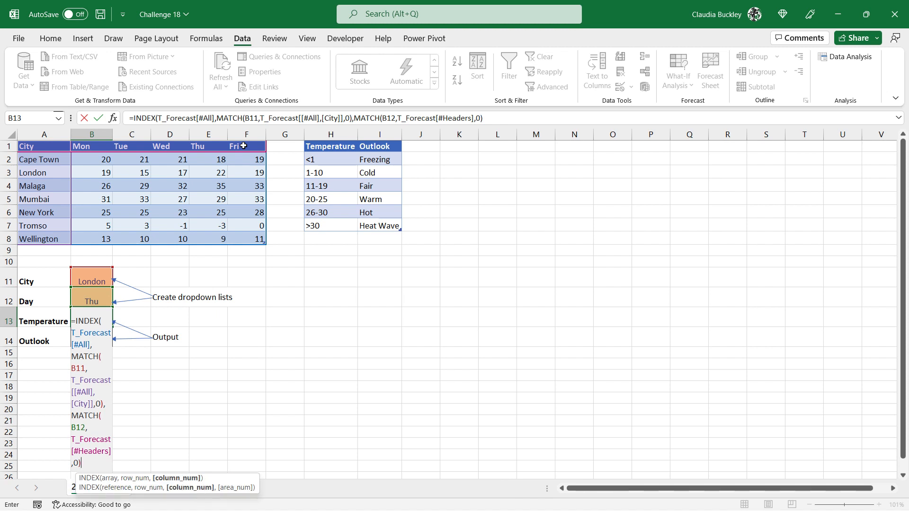
{"action": "key", "text": "Return"}
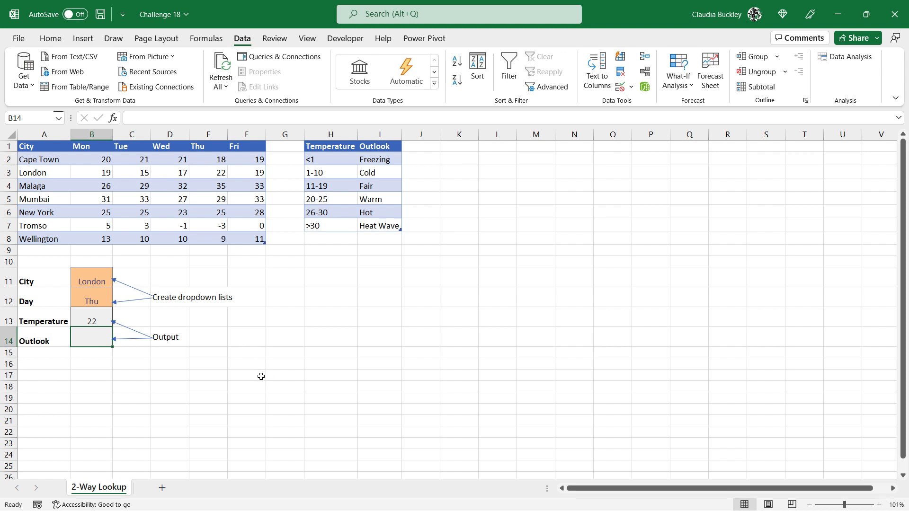
{"action": "left_click", "coordinate": [97, 312]}
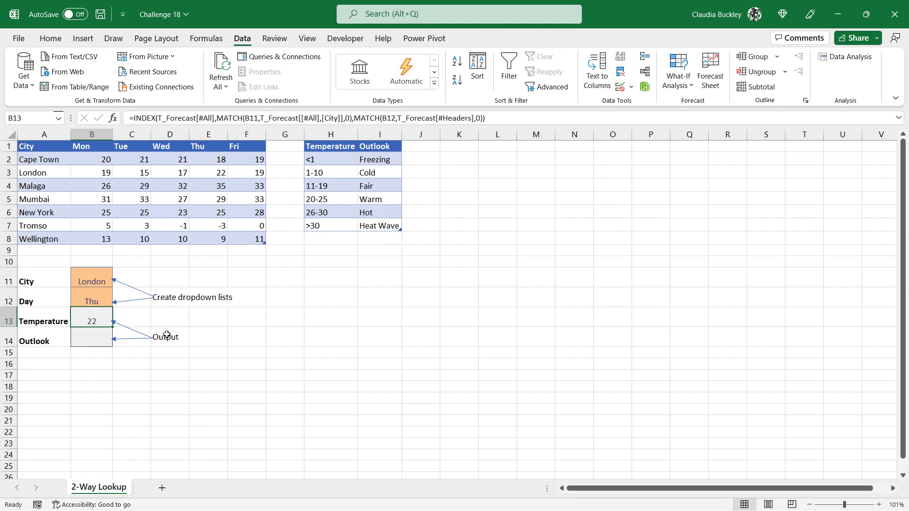
Start an IFS formula in the Outlook cell B14 that returns I2 when B13<1
{"action": "left_click", "coordinate": [97, 337]}
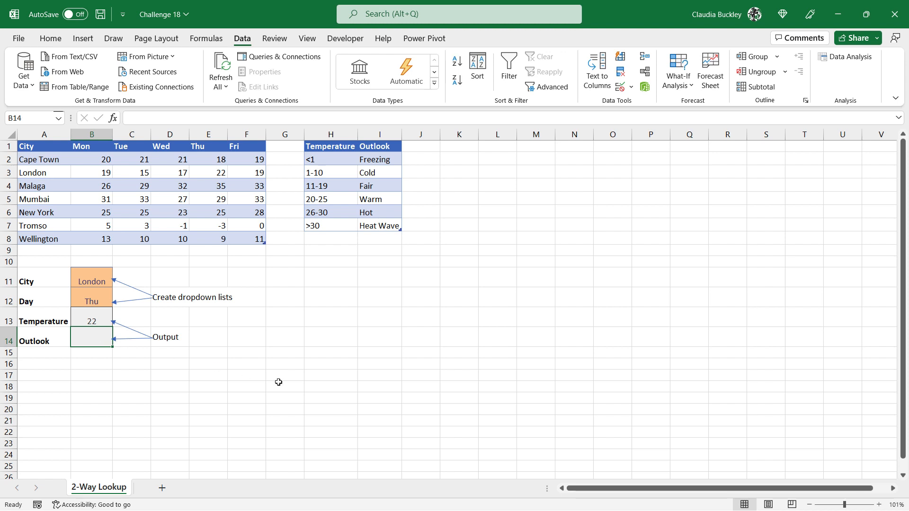
{"action": "type", "text": "=IFS("}
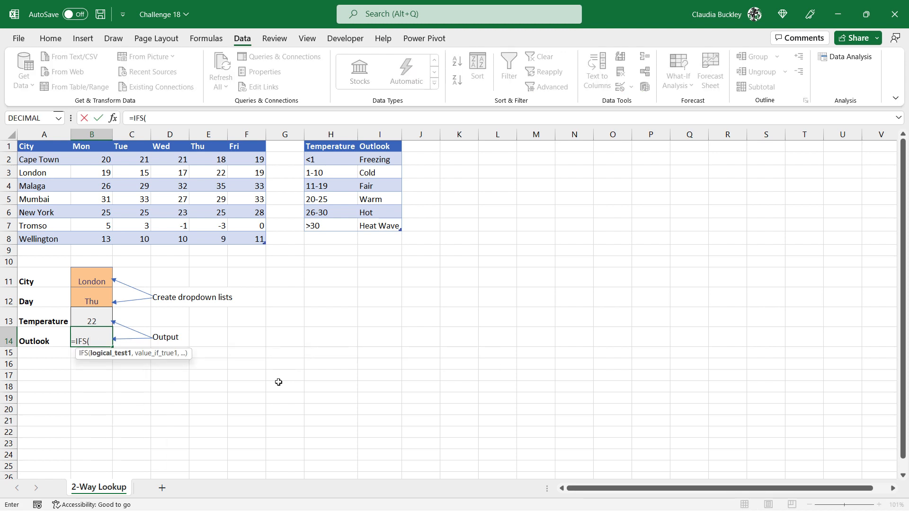
{"action": "left_click", "coordinate": [102, 315]}
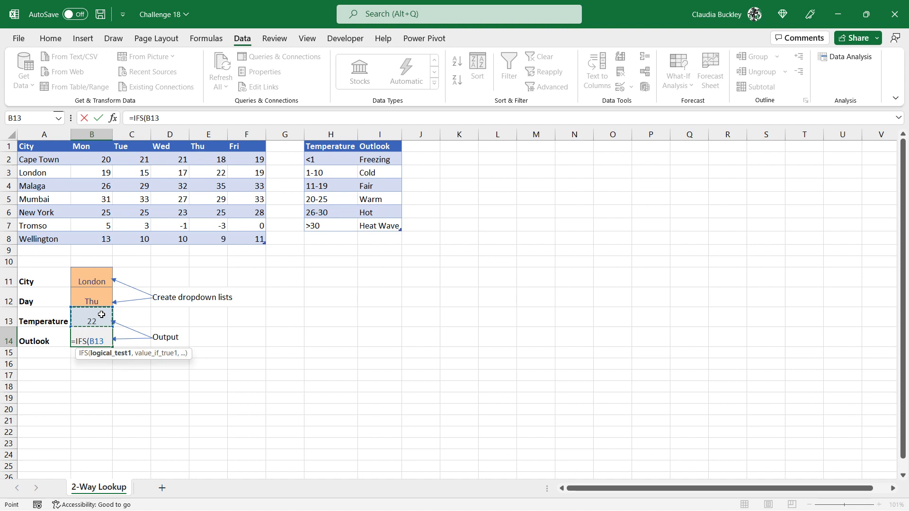
{"action": "type", "text": "<"}
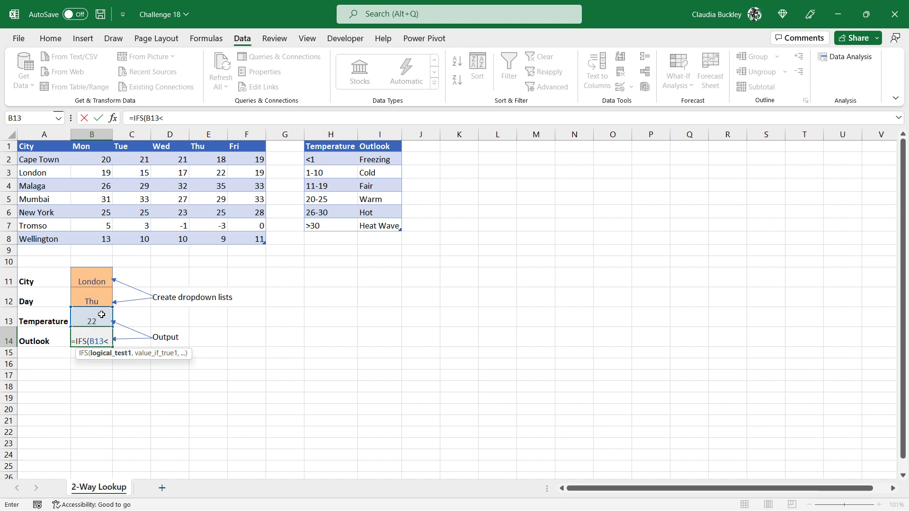
{"action": "type", "text": "1"}
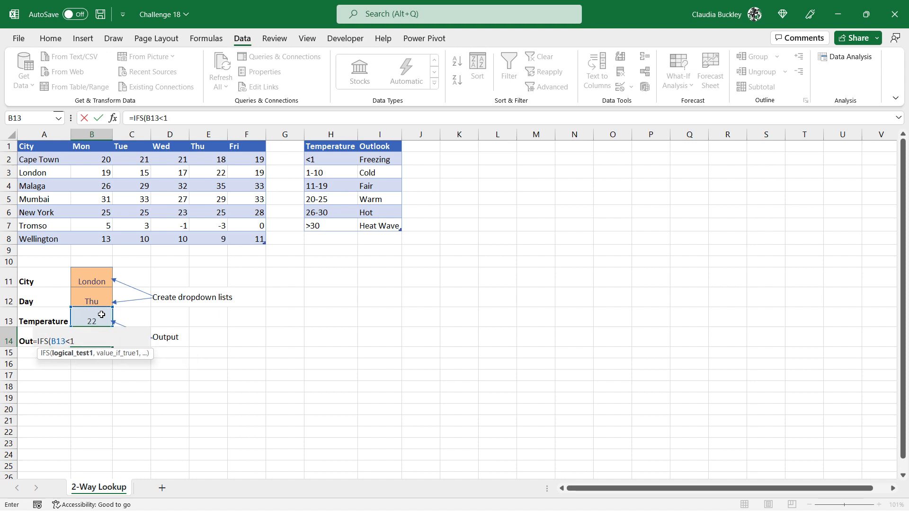
{"action": "type", "text": ","}
{"action": "left_click", "coordinate": [378, 160]}
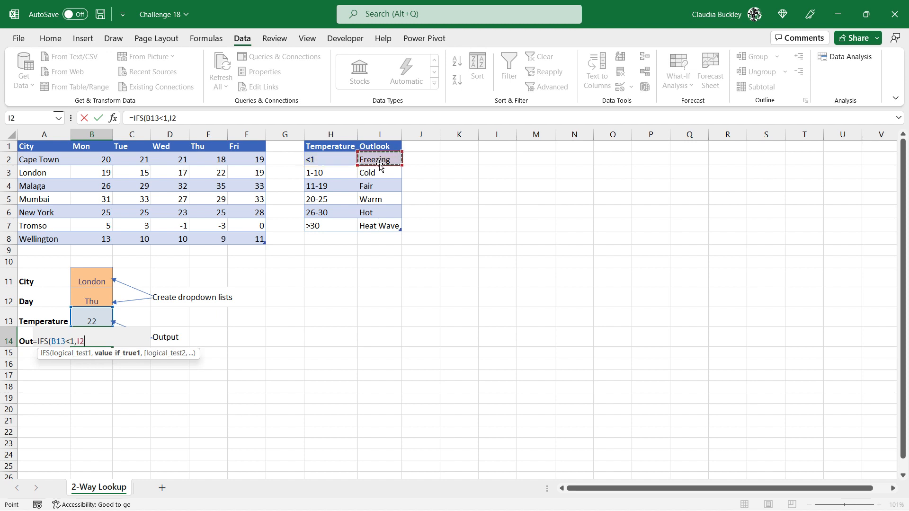
{"action": "type", "text": ","}
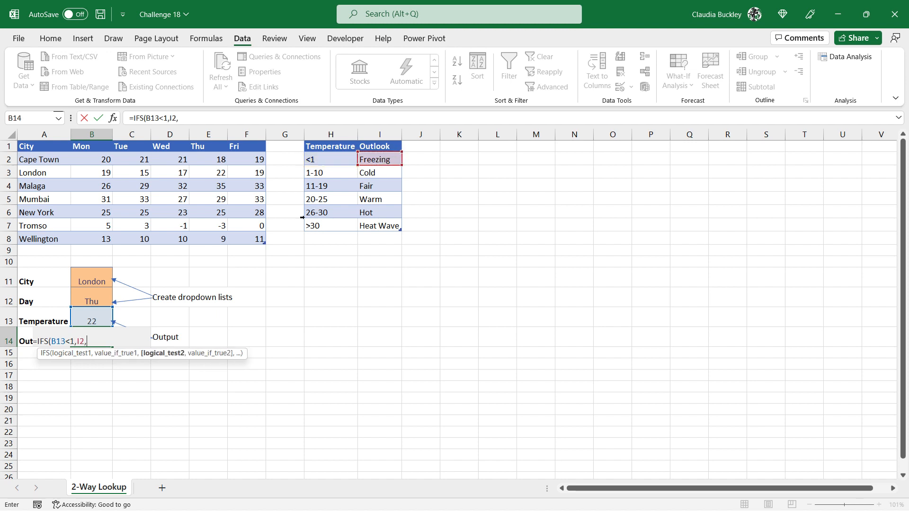
Add IFS conditions that return I3 when B13<11 and I4 when B13<20
{"action": "left_click", "coordinate": [95, 320]}
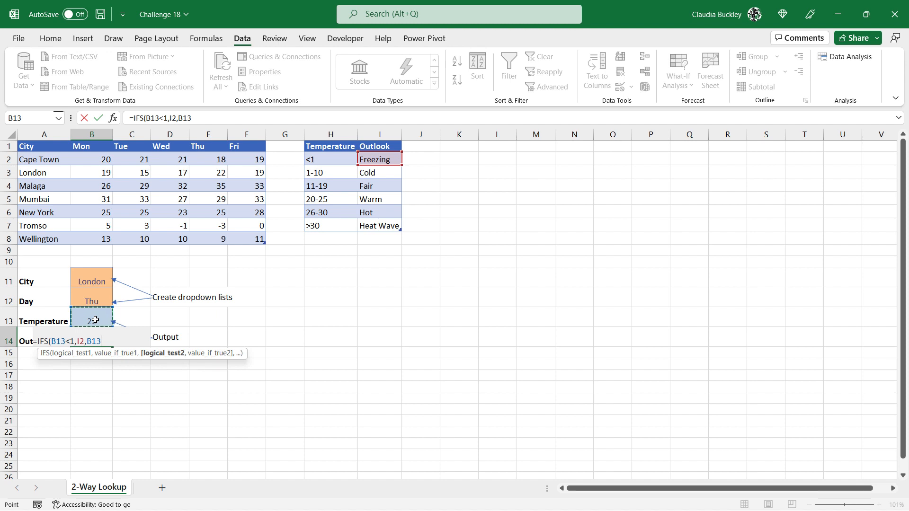
{"action": "type", "text": "<11,"}
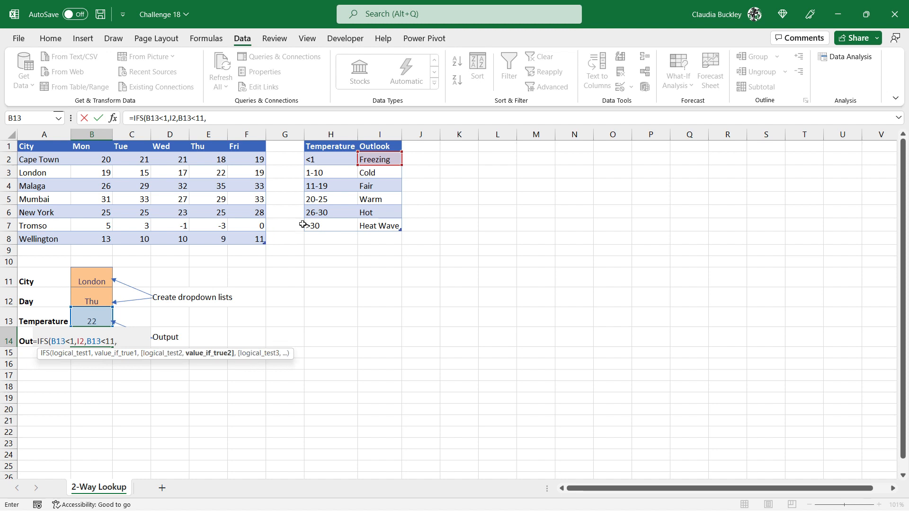
{"action": "left_click", "coordinate": [388, 174]}
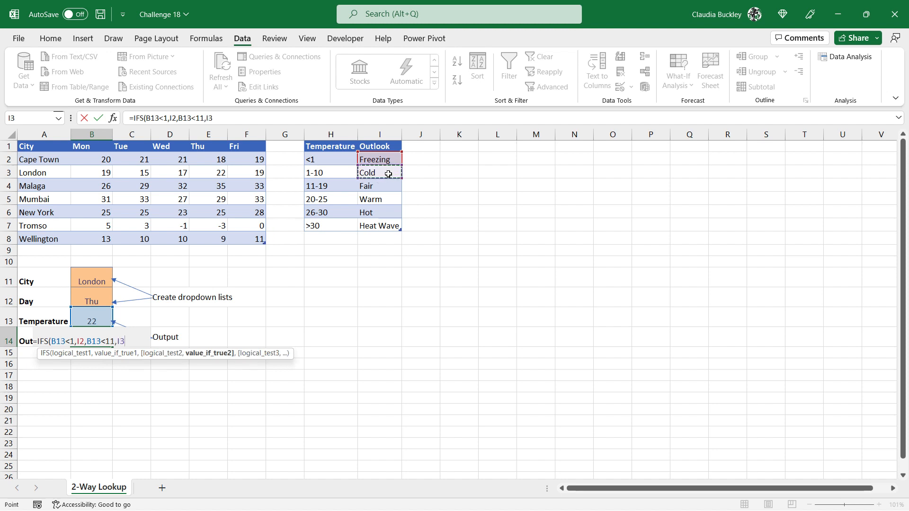
{"action": "type", "text": ","}
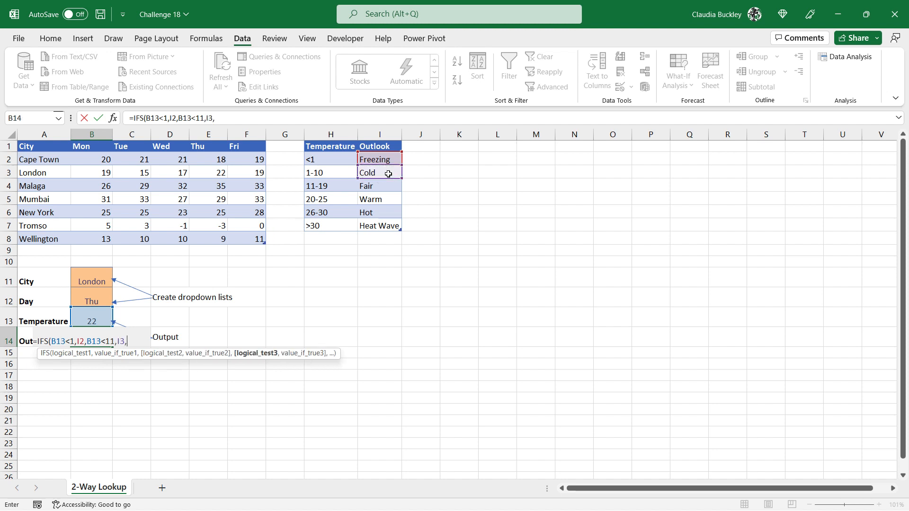
{"action": "left_click", "coordinate": [82, 318]}
{"action": "type", "text": "<20,"}
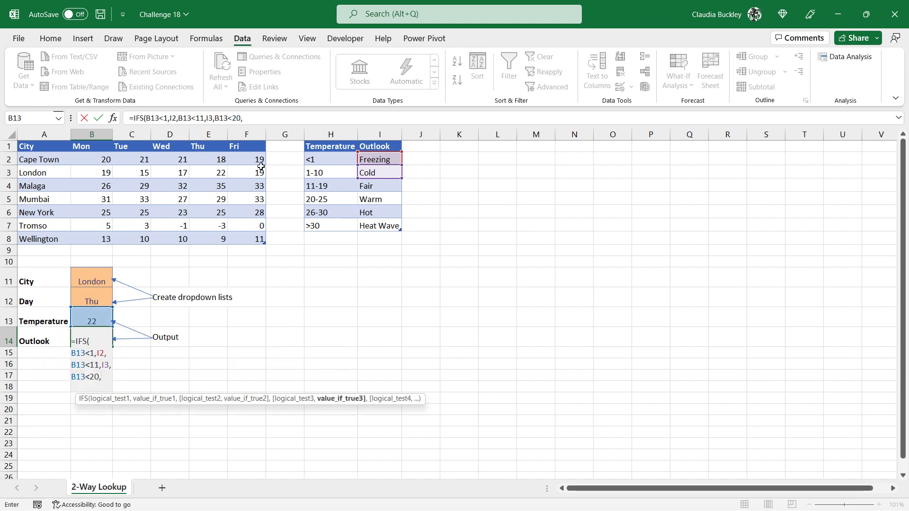
{"action": "left_click", "coordinate": [365, 186]}
{"action": "type", "text": ","}
Add IFS conditions that return I5 when B13<26 and I6 when B13<31
{"action": "left_click", "coordinate": [92, 317]}
{"action": "type", "text": "<26,"}
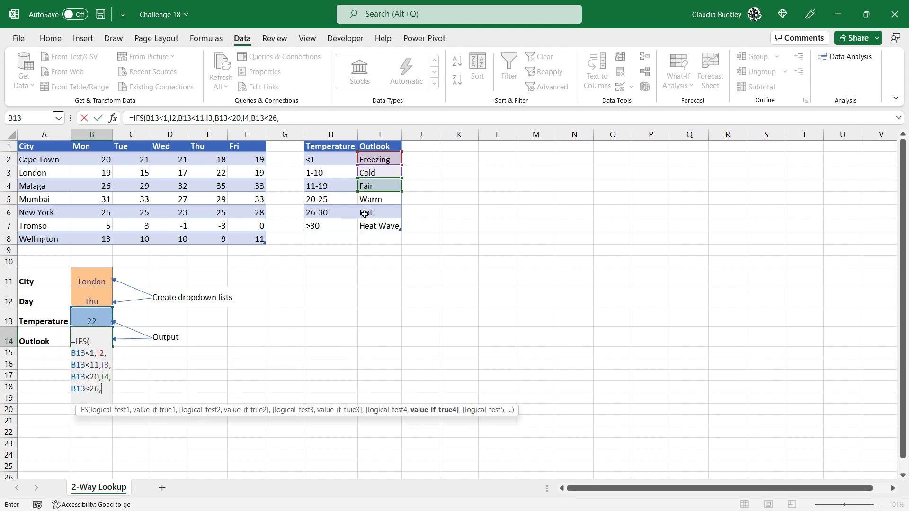
{"action": "left_click", "coordinate": [379, 199]}
{"action": "type", "text": ","}
{"action": "left_click", "coordinate": [92, 317]}
{"action": "type", "text": "<31"}
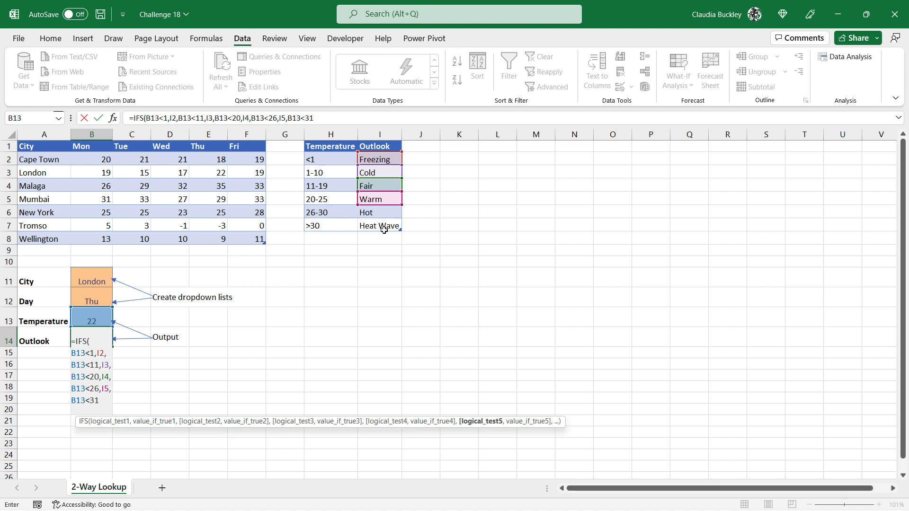
{"action": "type", "text": ","}
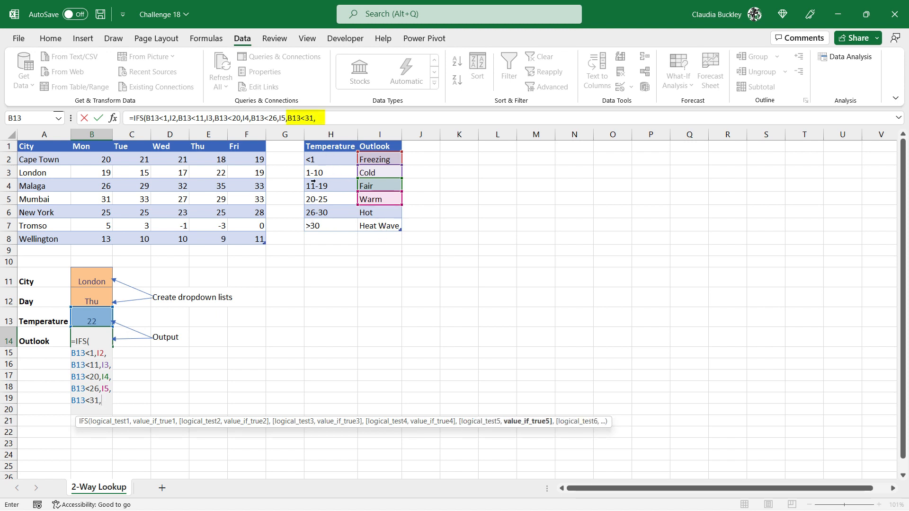
{"action": "left_click", "coordinate": [372, 214]}
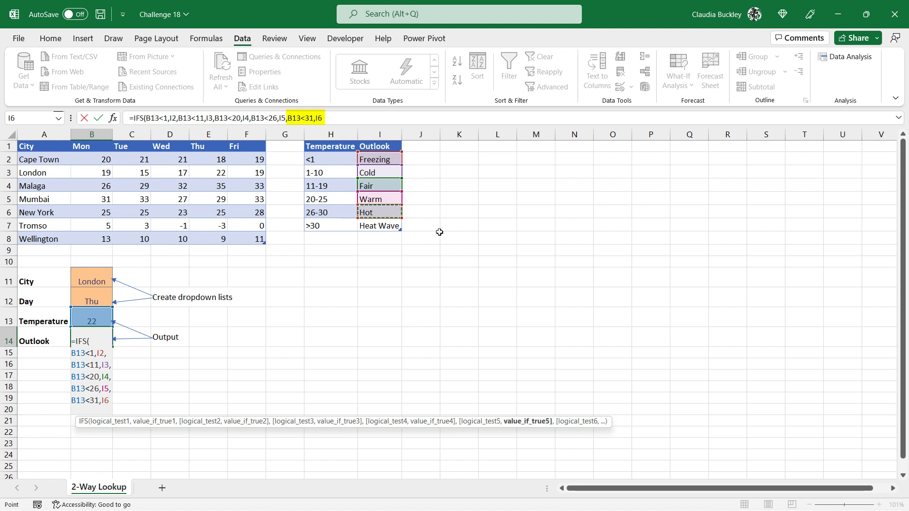
{"action": "type", "text": ","}
Complete the IFS formula in B14 with a final condition returning I7 when B13>30, and review the entered formula
{"action": "left_click", "coordinate": [103, 316]}
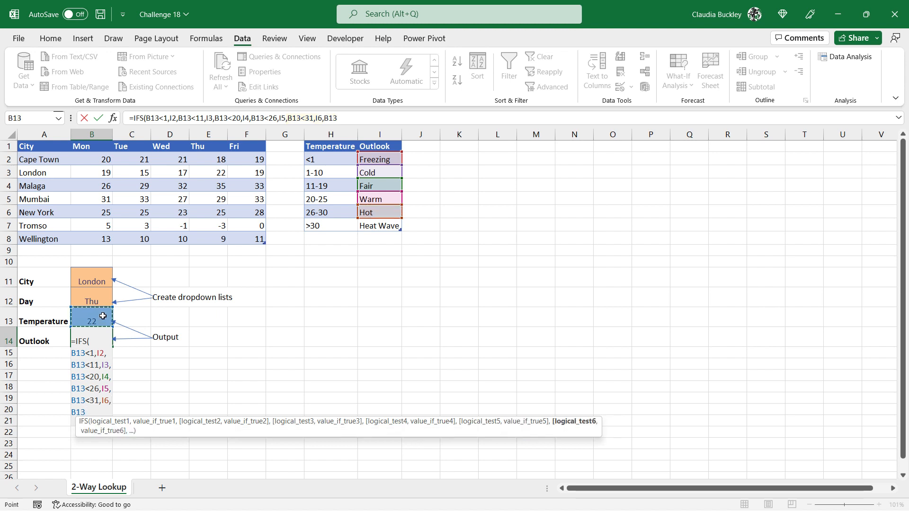
{"action": "type", "text": ">30,"}
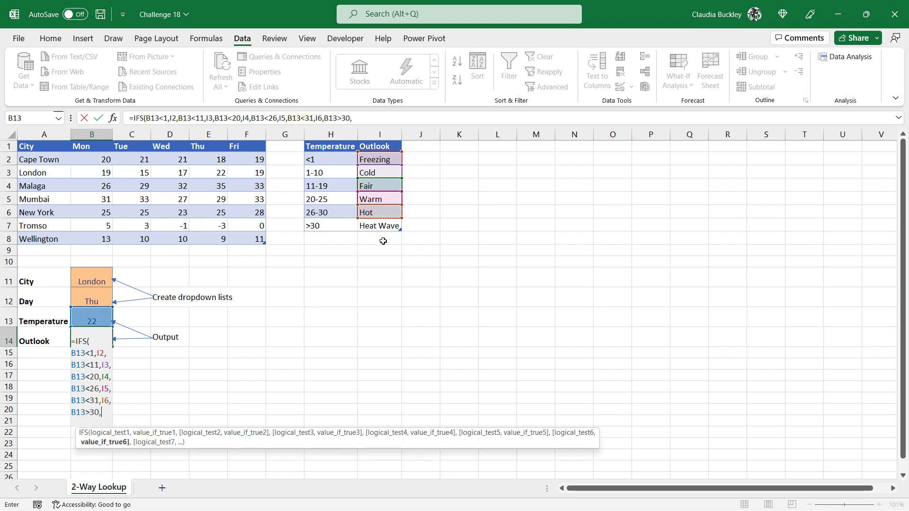
{"action": "left_click", "coordinate": [377, 226]}
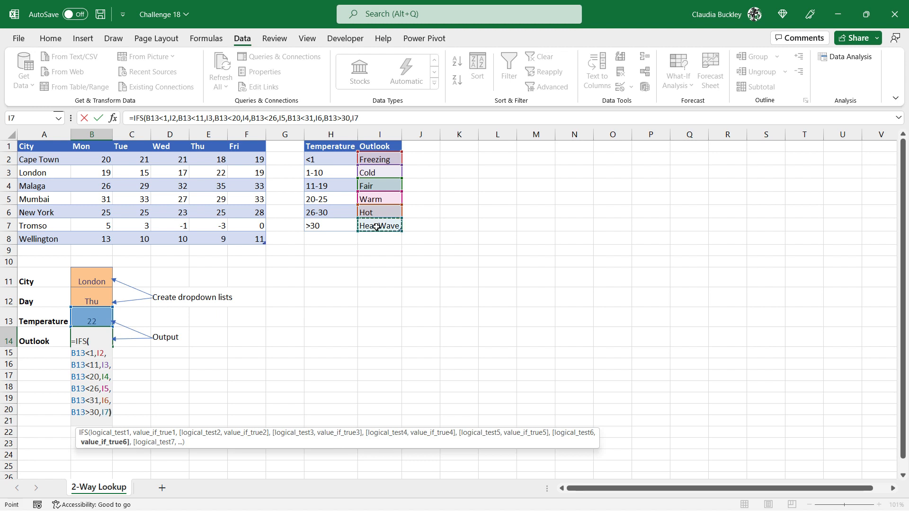
{"action": "type", "text": ")"}
{"action": "key", "text": "Return"}
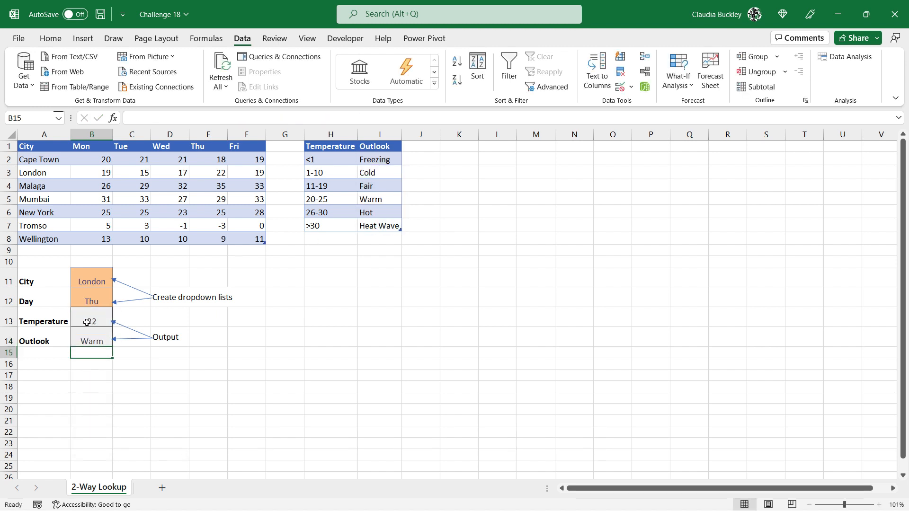
{"action": "left_click", "coordinate": [101, 337]}
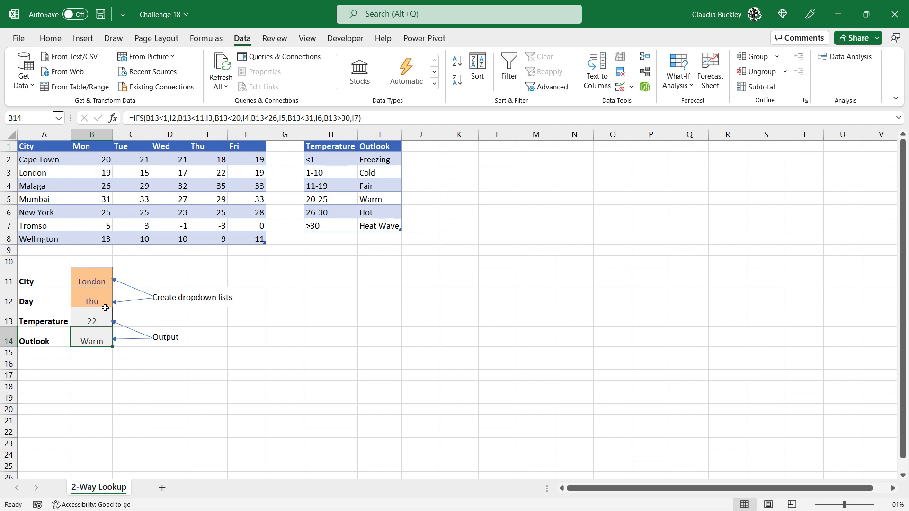
Test the lookup by changing the City in B11 to Wellington and after that to Tromso
{"action": "left_click", "coordinate": [99, 277]}
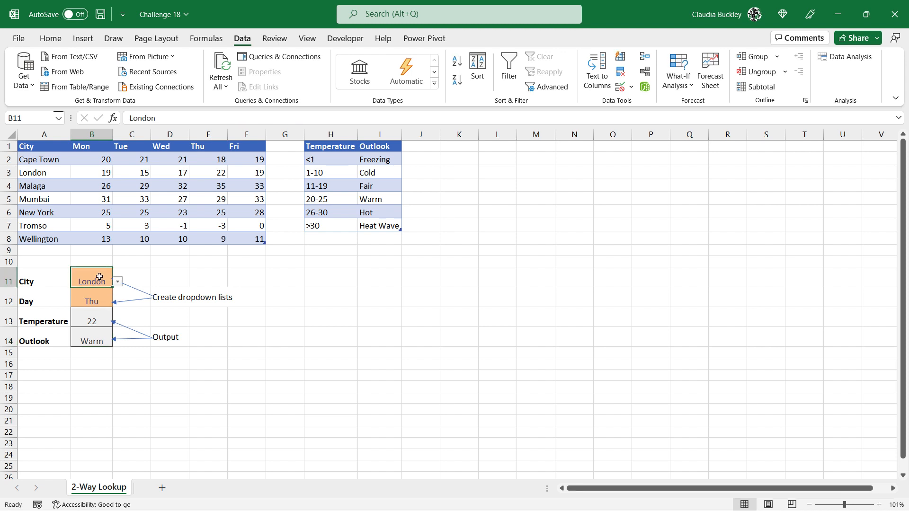
{"action": "type", "text": "we"}
{"action": "key", "text": "Tab"}
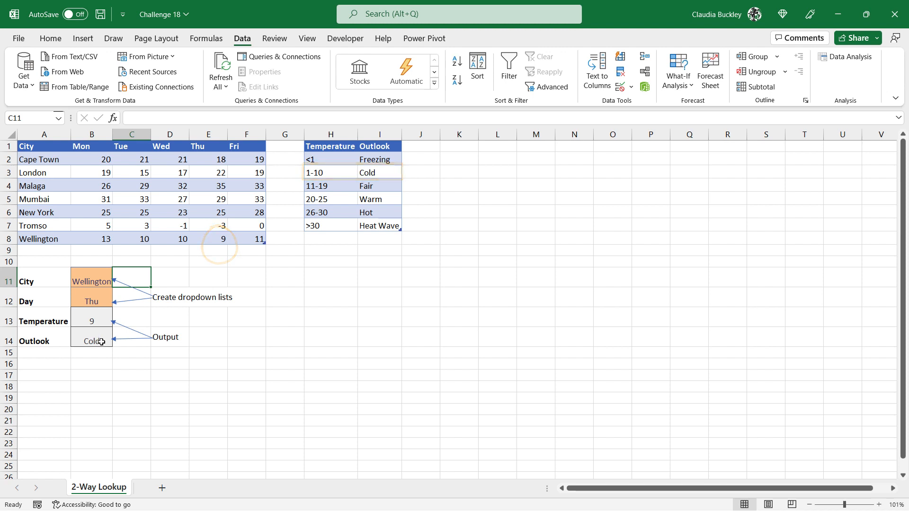
{"action": "left_click", "coordinate": [108, 282]}
{"action": "left_click", "coordinate": [117, 282]}
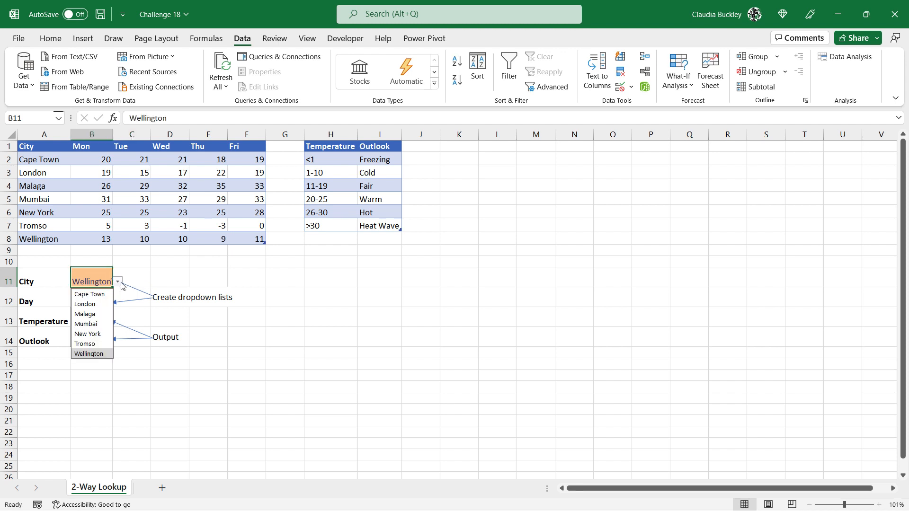
{"action": "left_click", "coordinate": [88, 344]}
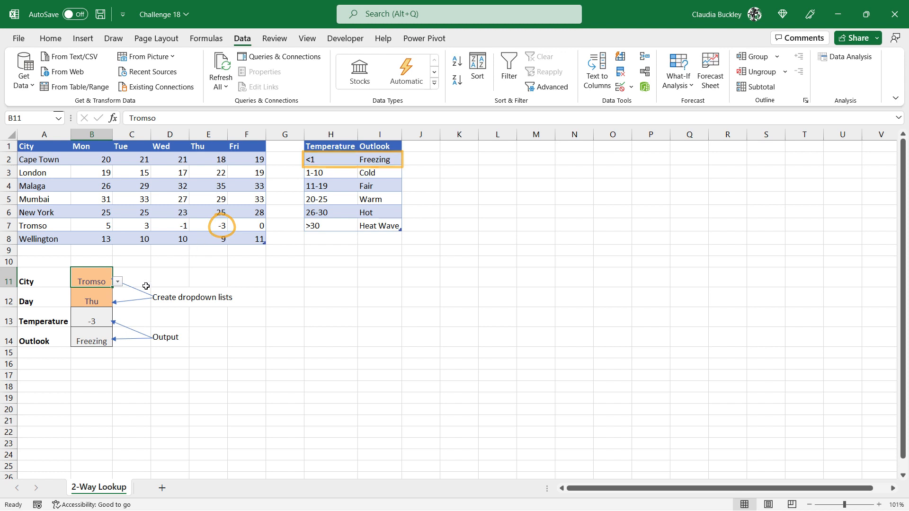
Test another combination by setting the City in B11 to Mumbai and the Day in B12 to Mon
{"action": "left_click", "coordinate": [117, 282]}
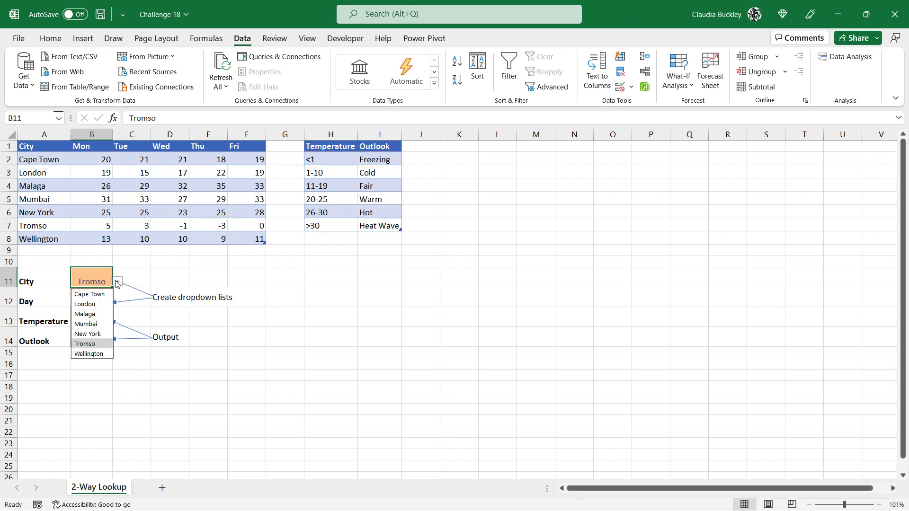
{"action": "left_click", "coordinate": [95, 324]}
{"action": "left_click", "coordinate": [97, 299]}
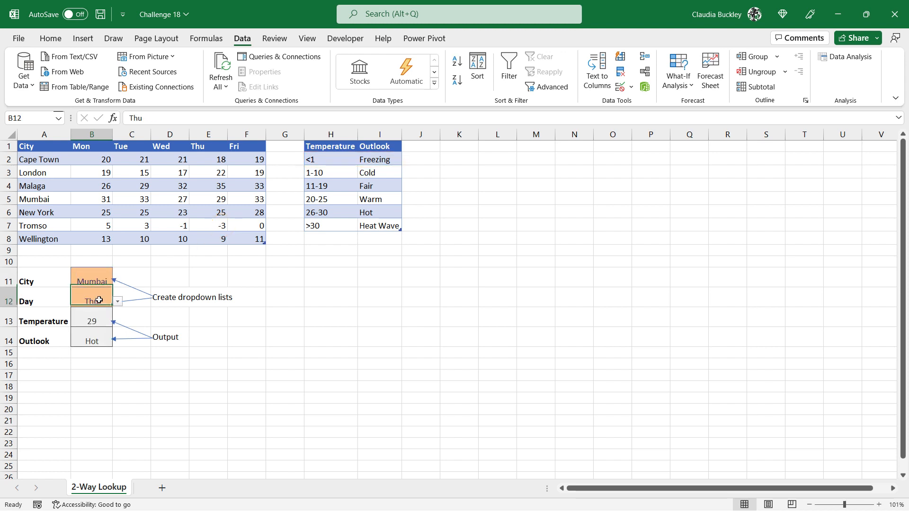
{"action": "left_click", "coordinate": [118, 301]}
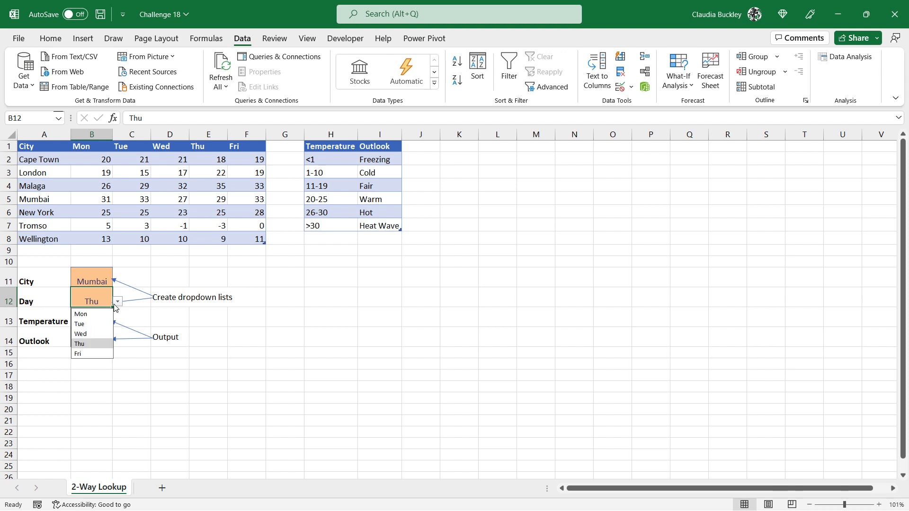
{"action": "left_click", "coordinate": [104, 314]}
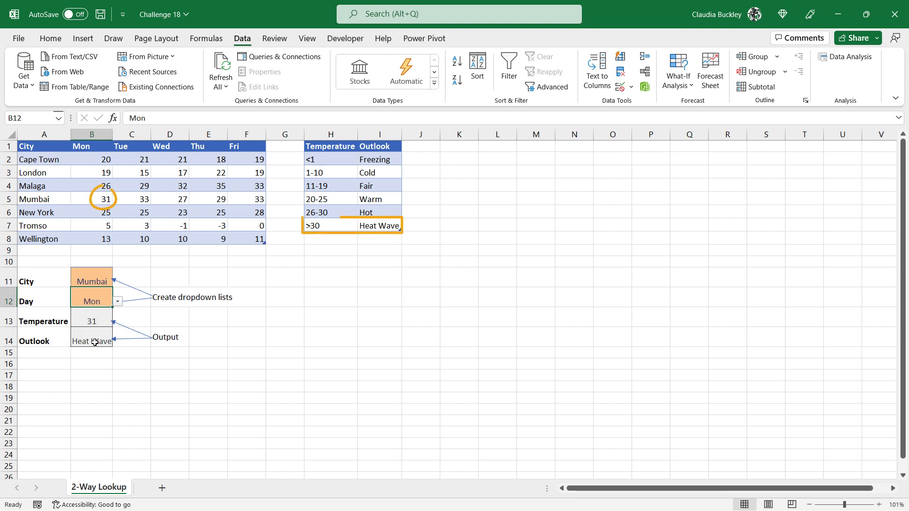